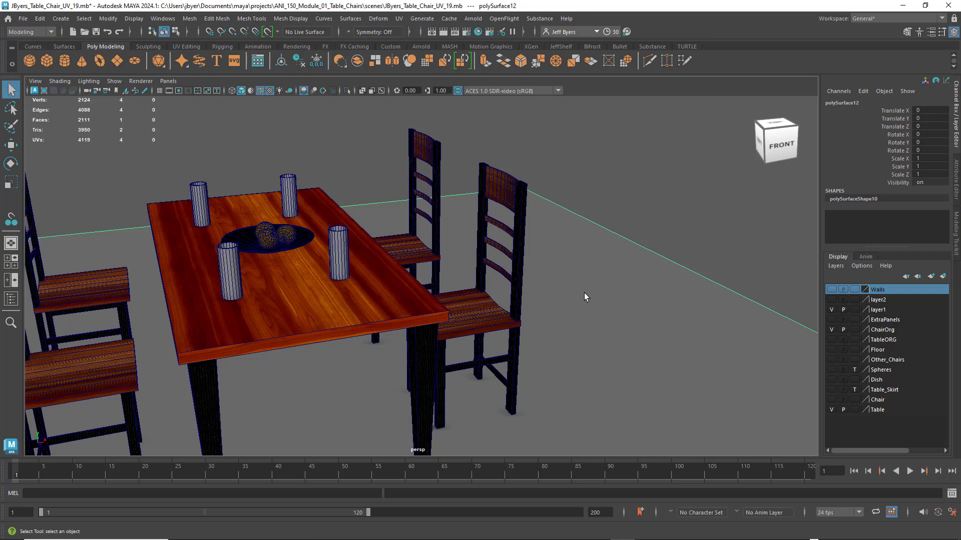
Assign a new Arnold aiStandardSurface material to the selected floor plane and rename the material Floor_TX.
right_drag(577, 255, 575, 510)
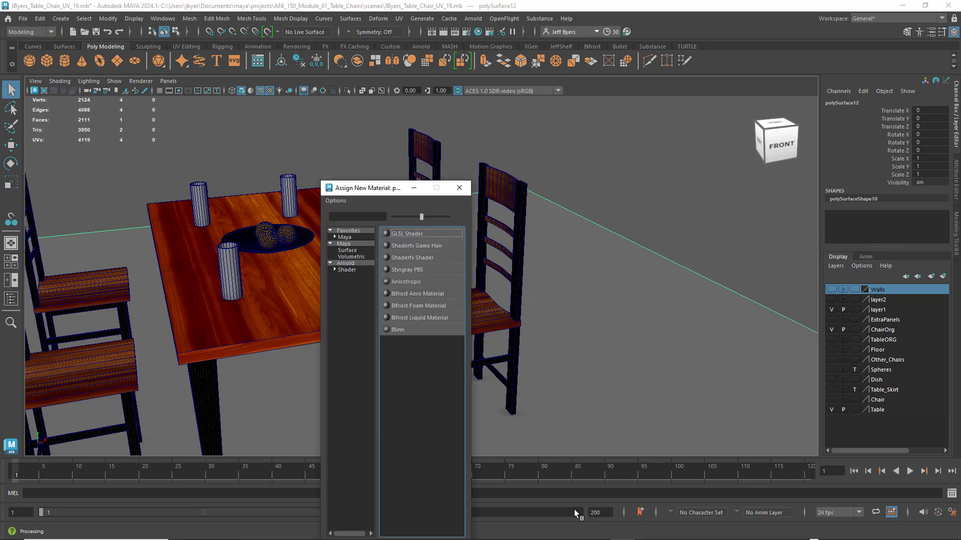
click(345, 269)
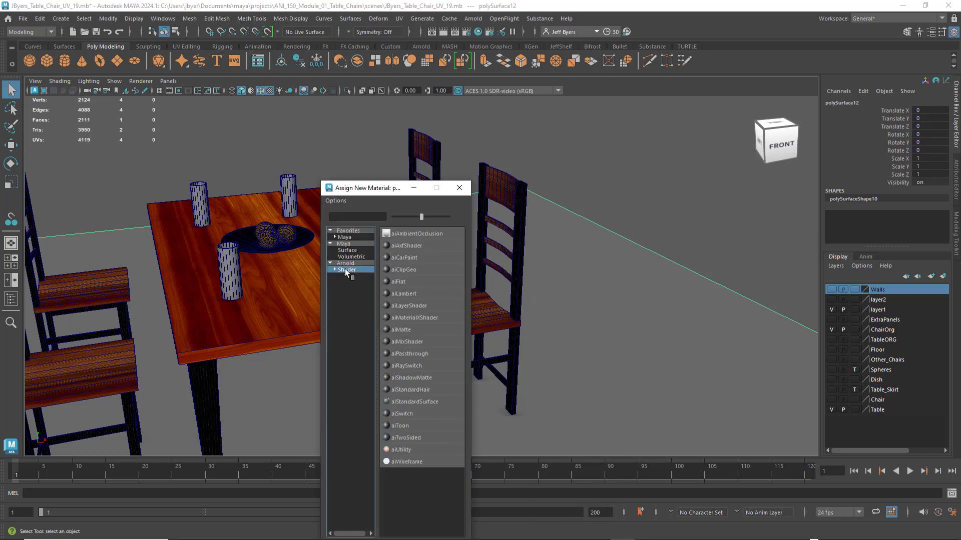
click(428, 402)
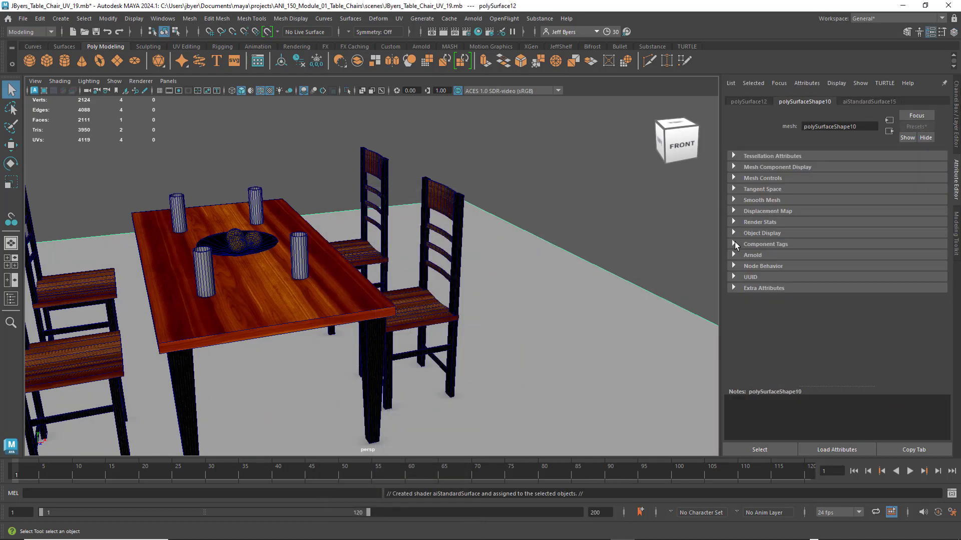
click(858, 100)
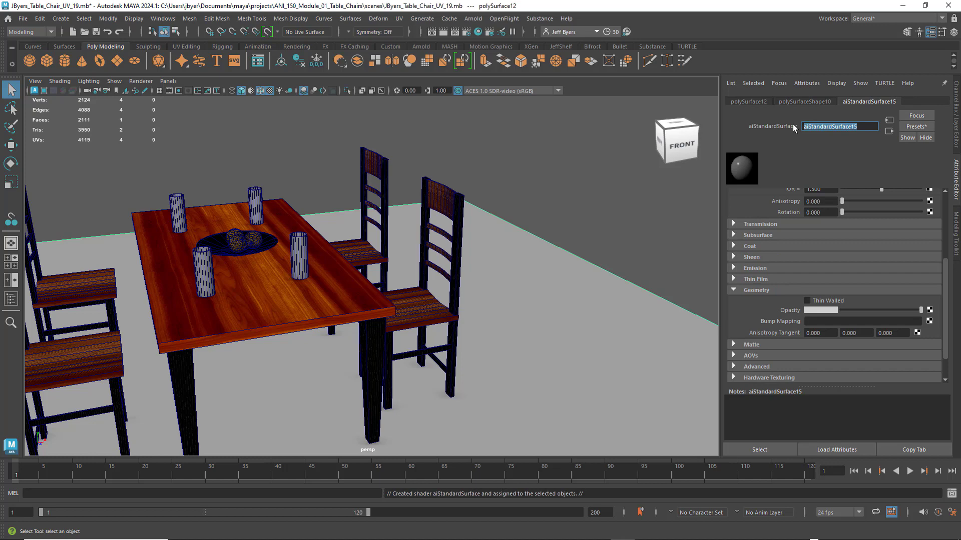
text(Floor_TX)
key(Return)
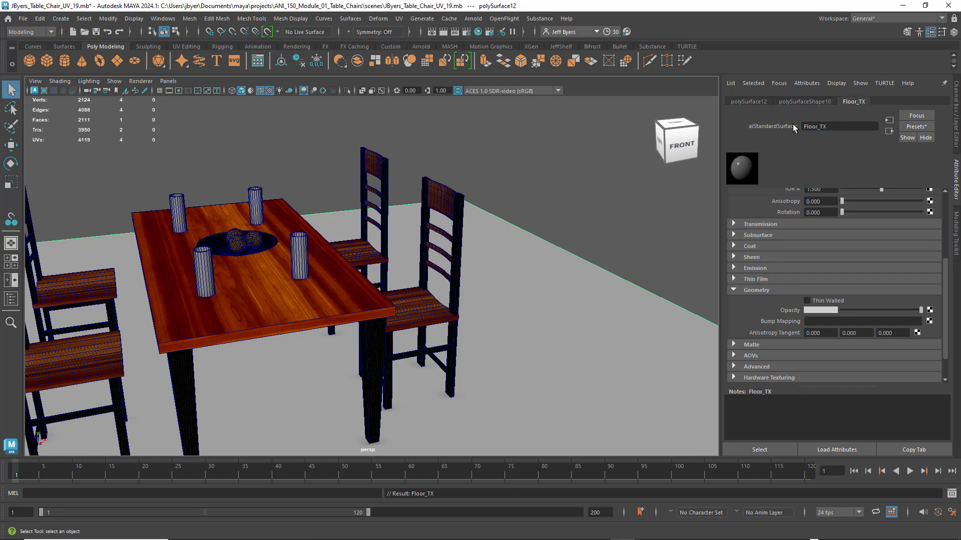
Review the base, specular and geometry attributes of the Floor_TX material.
scroll(863, 228, down, 1)
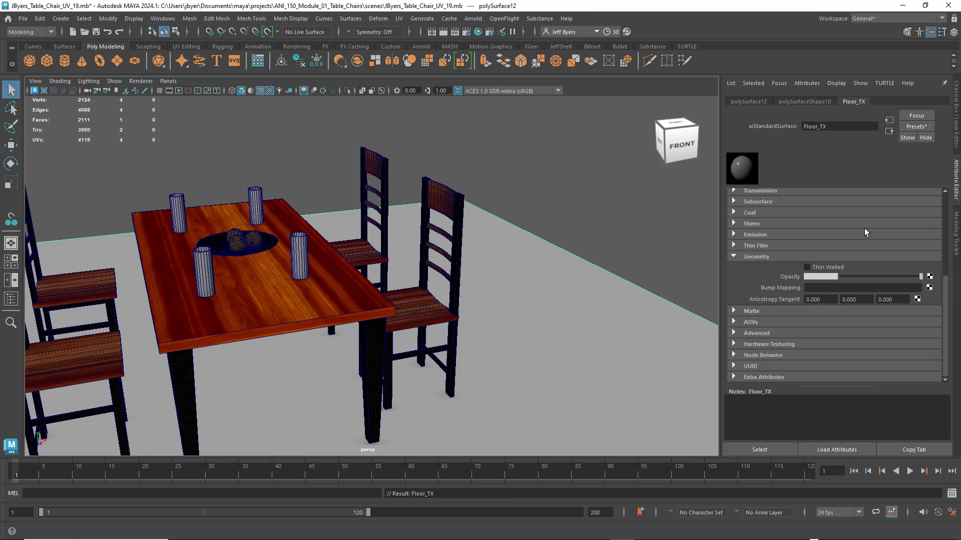
scroll(863, 229, up, 4)
scroll(859, 235, up, 1)
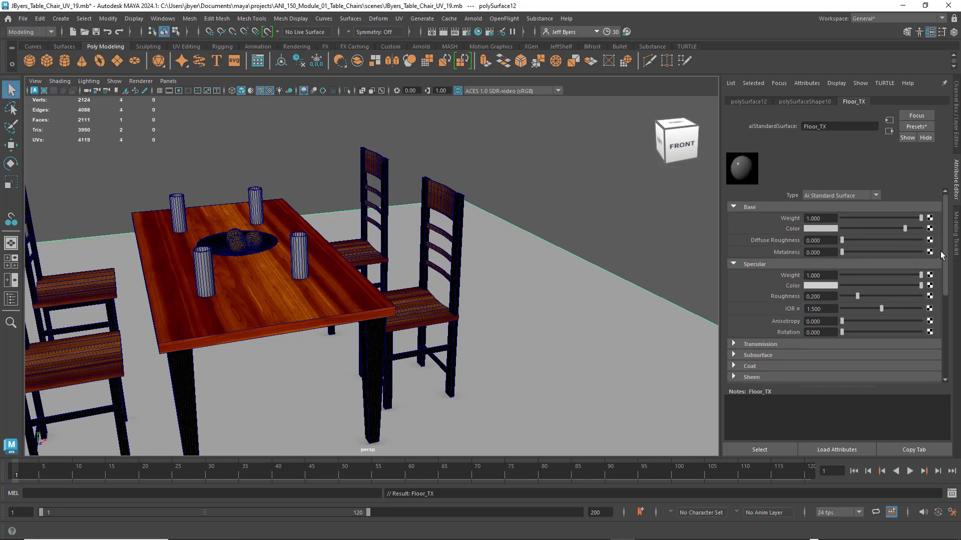
scroll(907, 278, down, 3)
click(905, 277)
scroll(904, 277, down, 1)
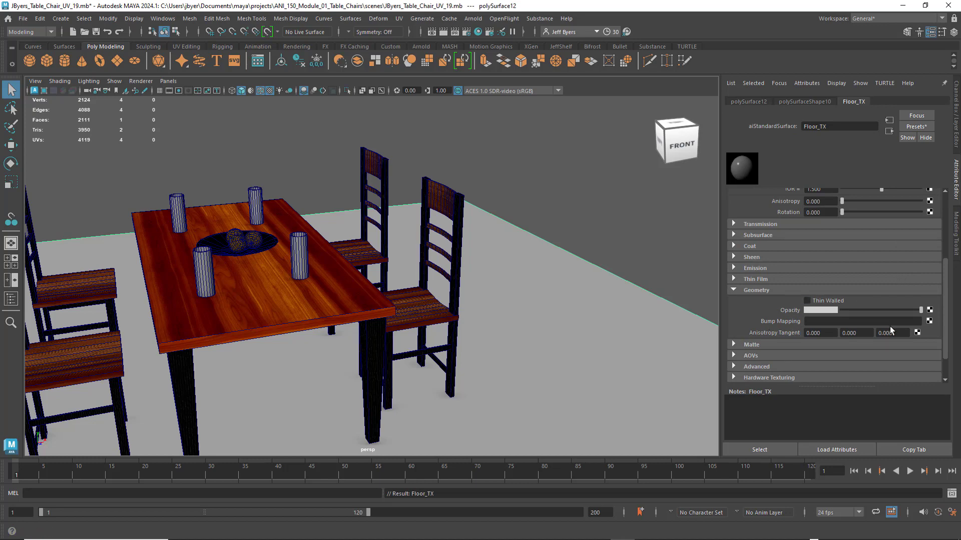
scroll(853, 268, up, 3)
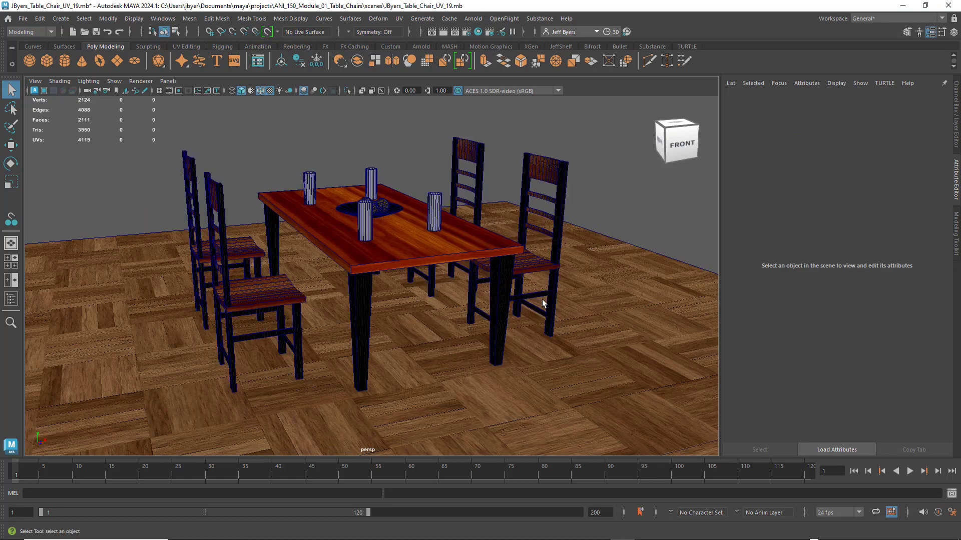
Examine the parquet floor, the wooden table and the objects on the tabletop from several angles and distances.
alt+drag(560, 303, 607, 298)
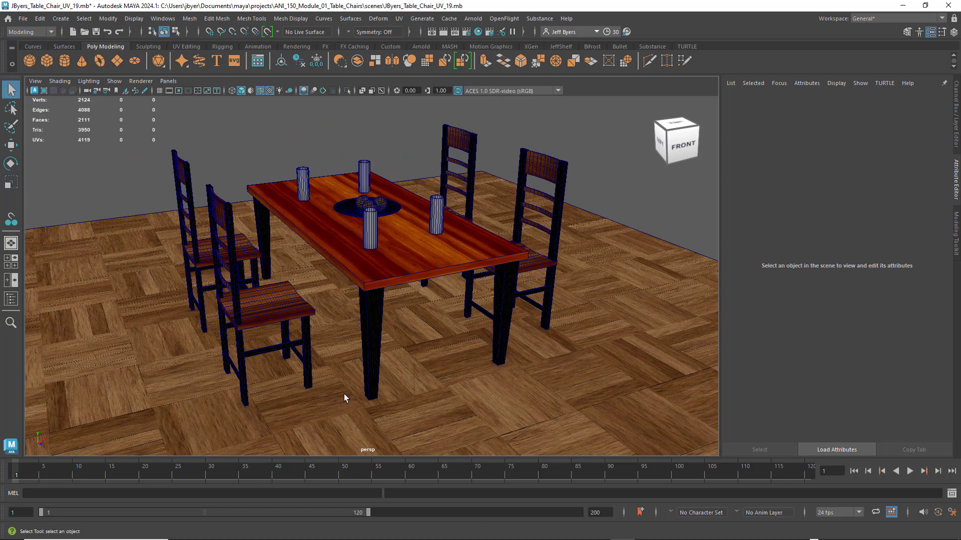
alt+drag(344, 395, 444, 401)
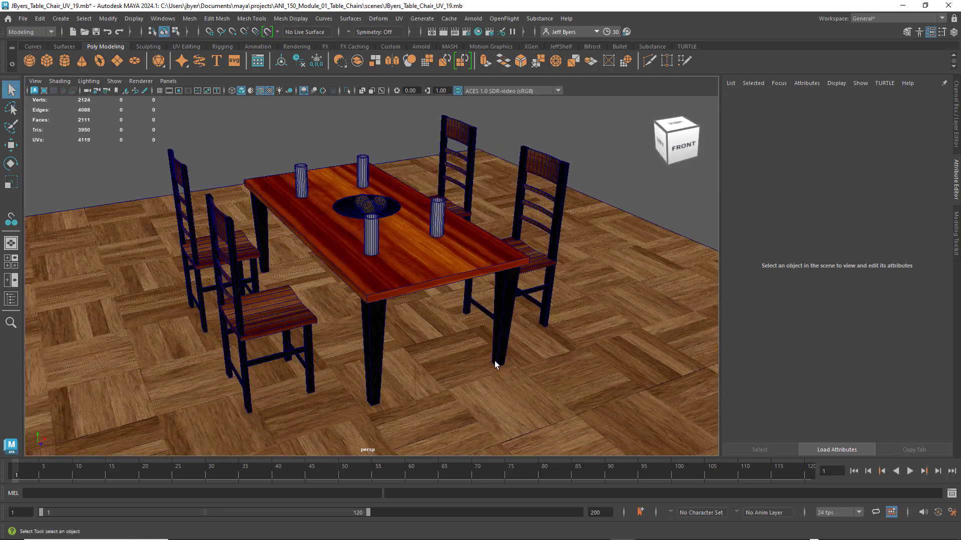
alt+drag(496, 364, 410, 283)
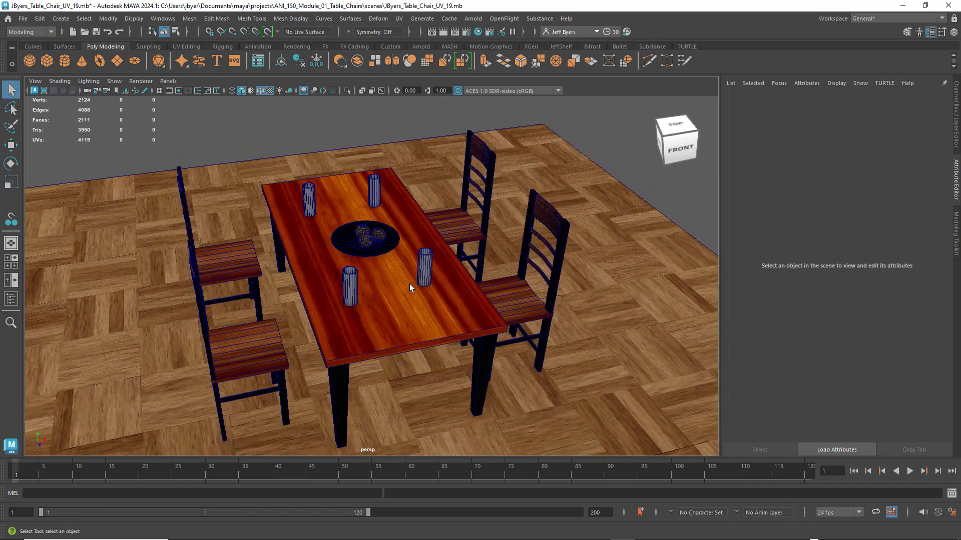
scroll(410, 284, up, 5)
scroll(405, 276, down, 3)
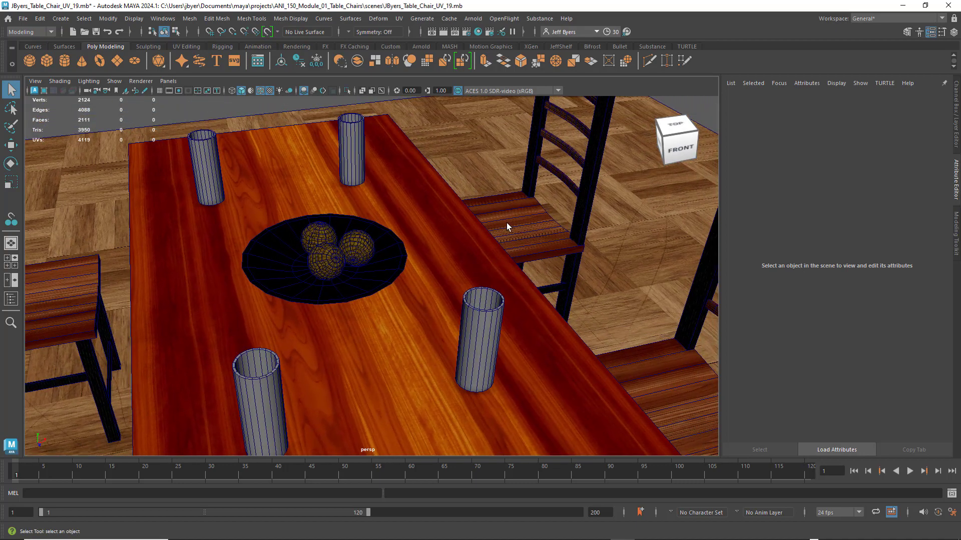
scroll(392, 245, down, 3)
scroll(439, 290, up, 3)
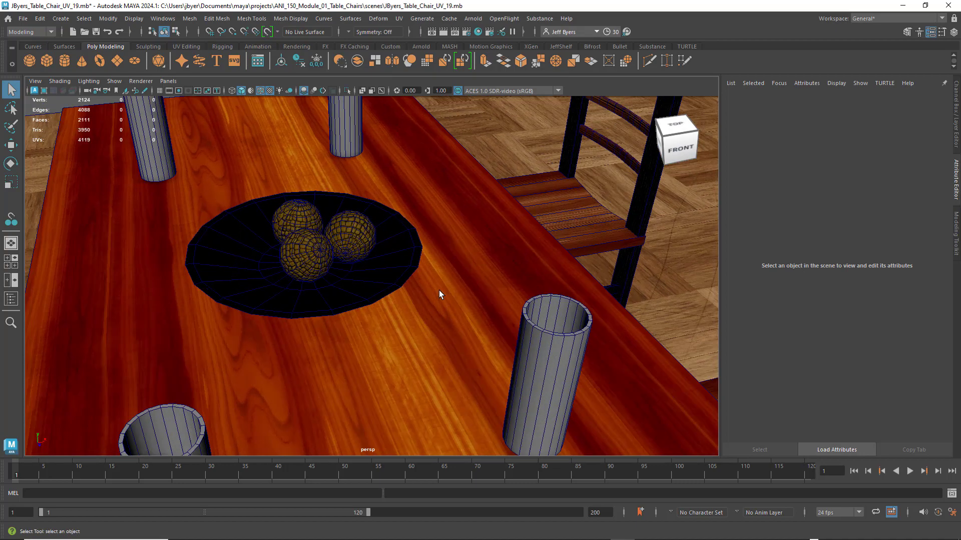
scroll(436, 290, down, 6)
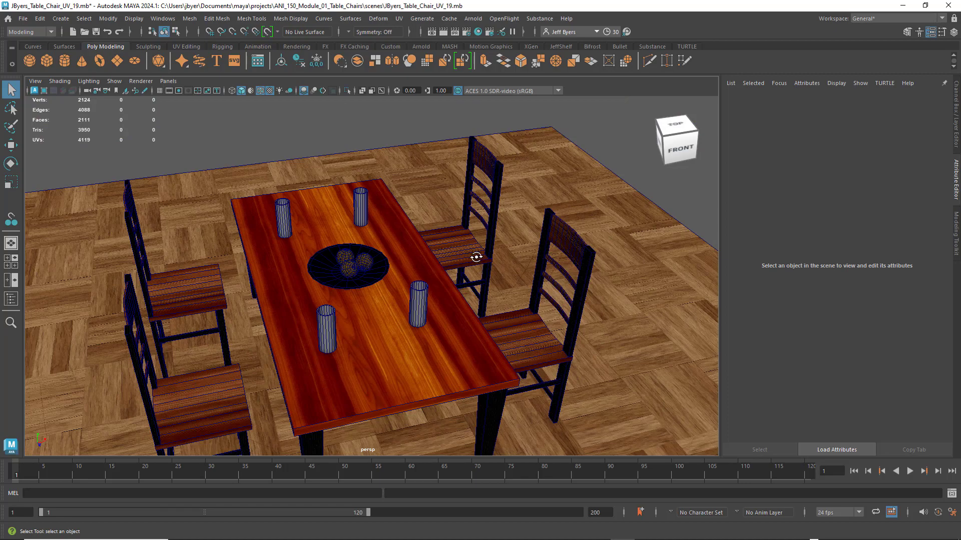
alt+drag(476, 257, 495, 248)
mouse_move(401, 270)
alt+mouse_down()
mouse_move(371, 272)
mouse_move(445, 269)
mouse_move(423, 268)
mouse_move(411, 283)
alt+mouse_up()
scroll(410, 278, up, 5)
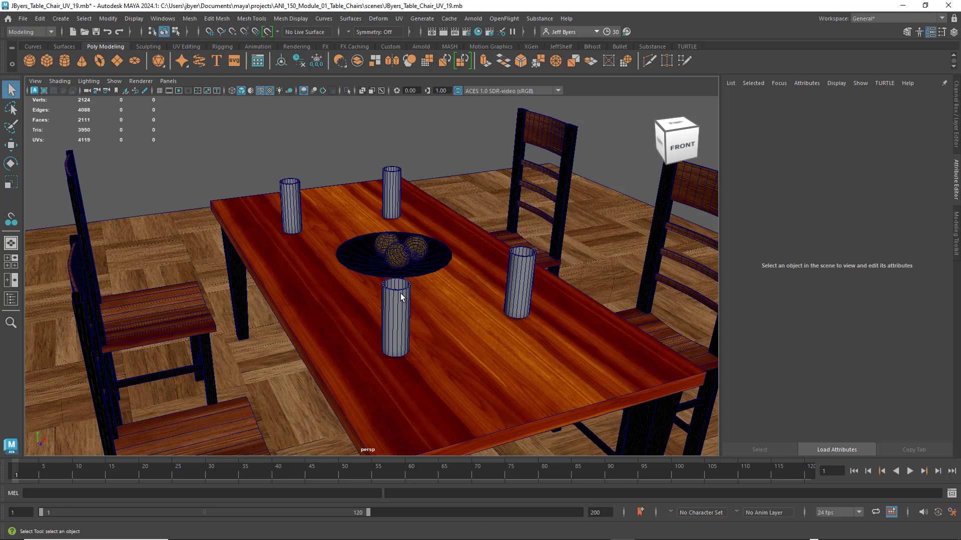
Select the glass cylinder nearest the front of the table and check its UV layout in the UV Editor.
click(400, 296)
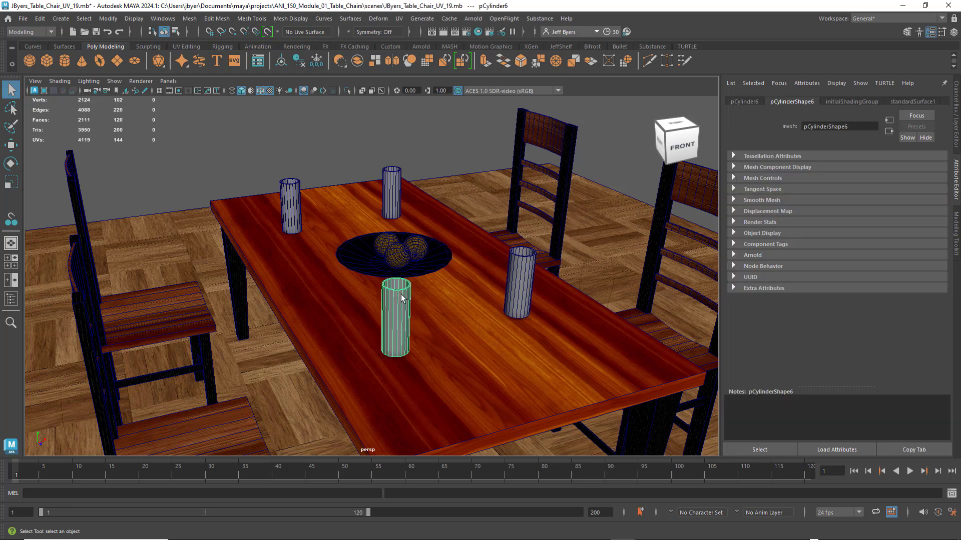
right_click(402, 298)
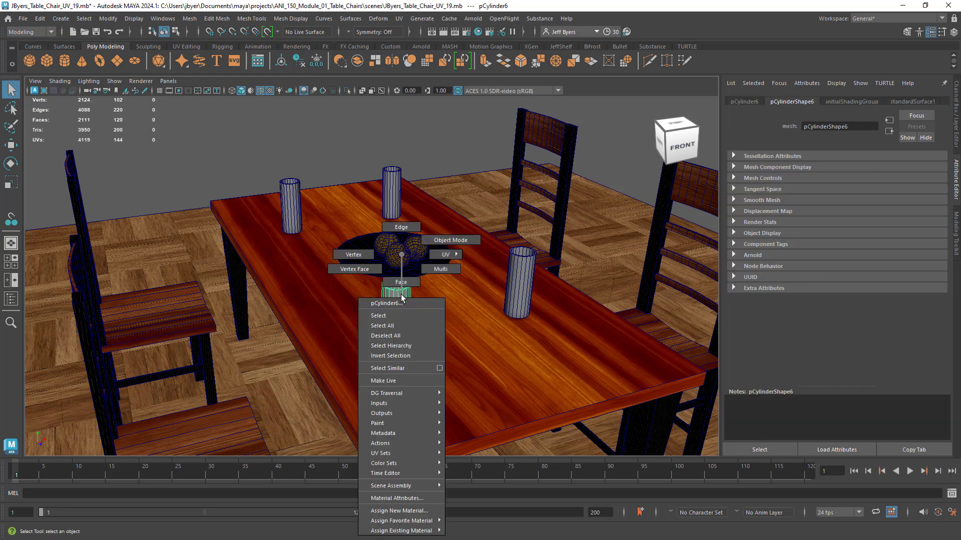
right_drag(401, 295, 401, 235)
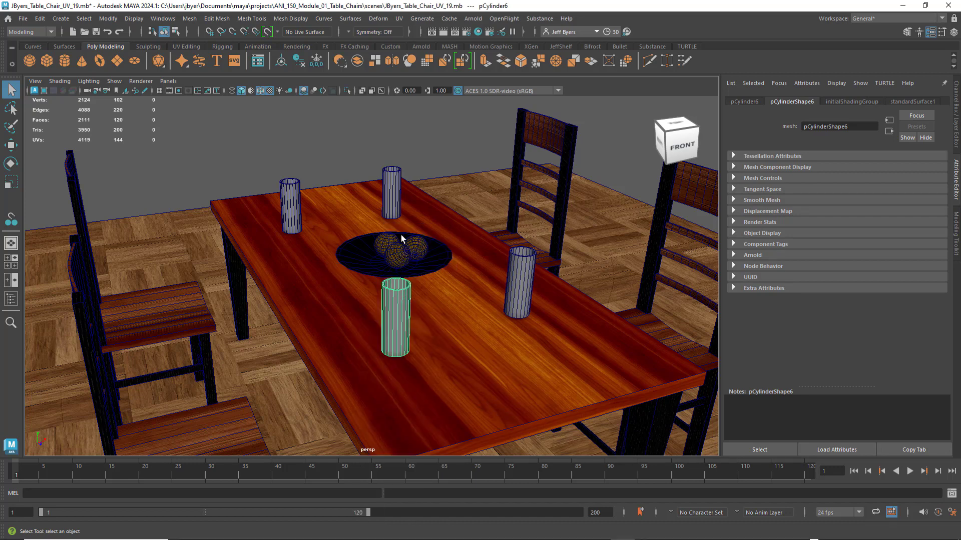
click(399, 19)
click(421, 40)
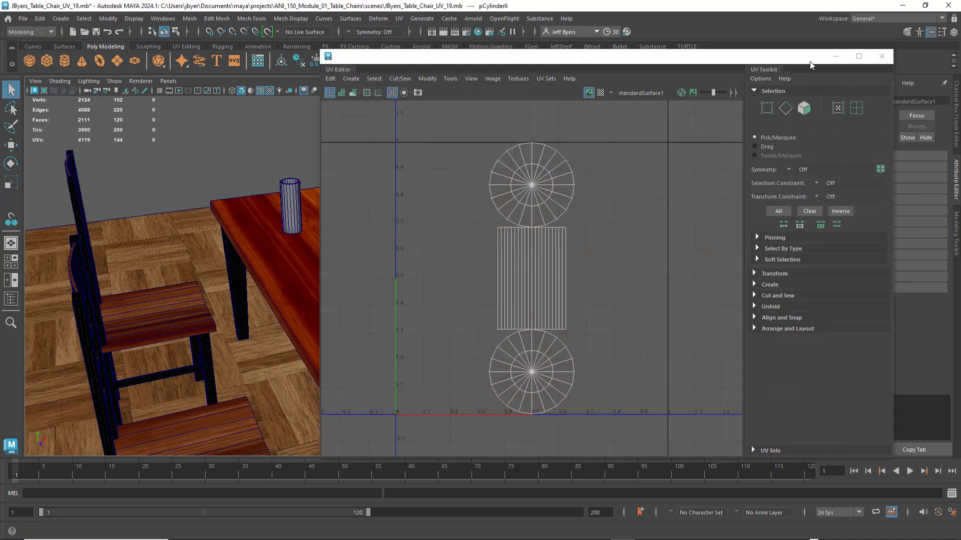
click(882, 56)
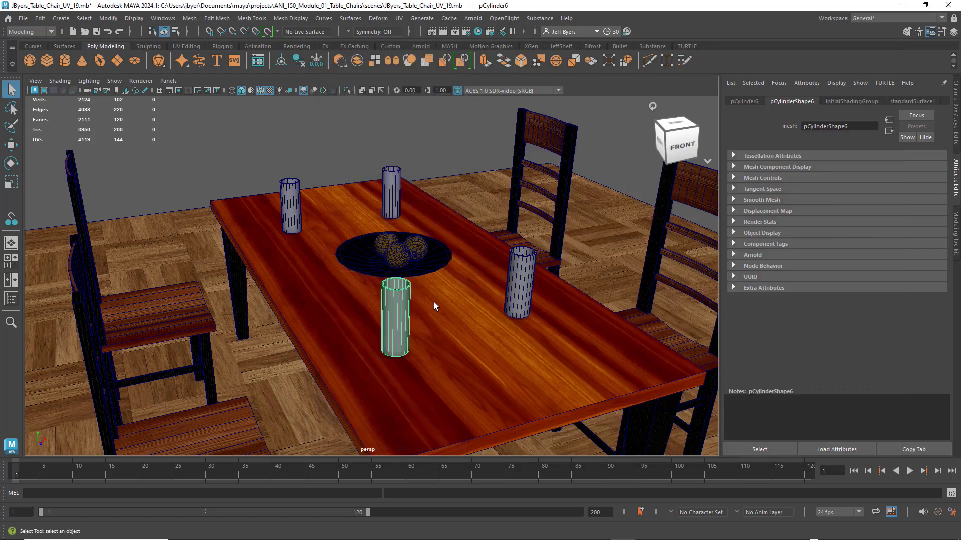
Assign a new Arnold aiStandardSurface material to the selected front glass and rename the material Glass_TX.
right_click(402, 299)
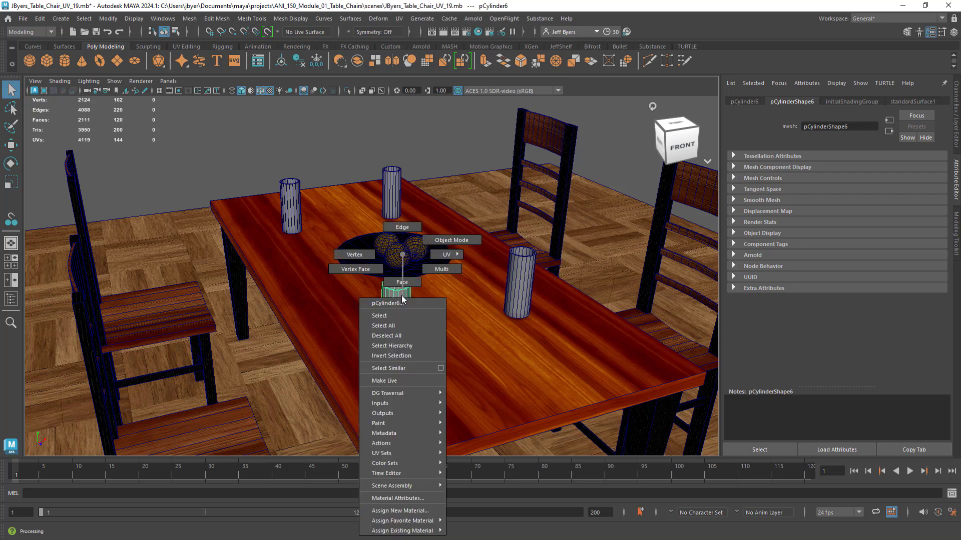
click(375, 512)
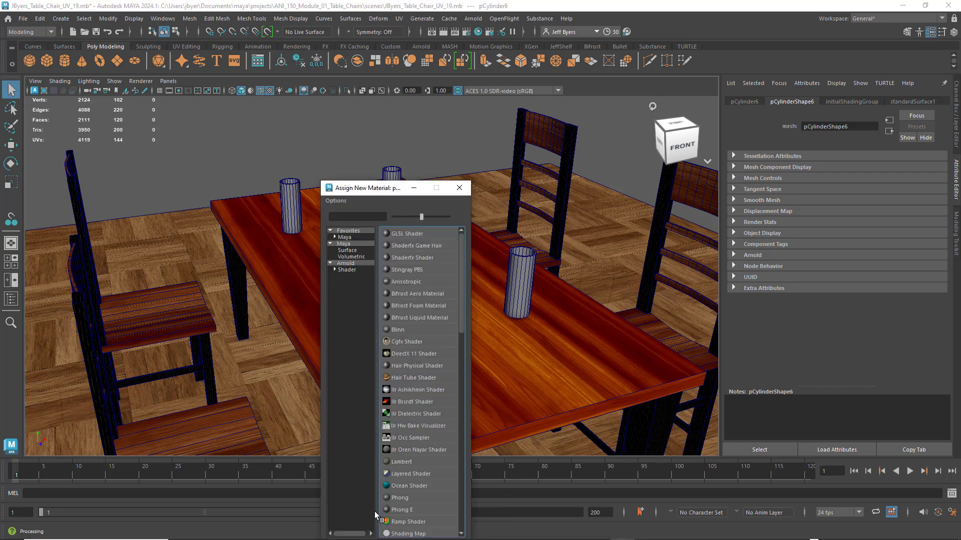
click(354, 269)
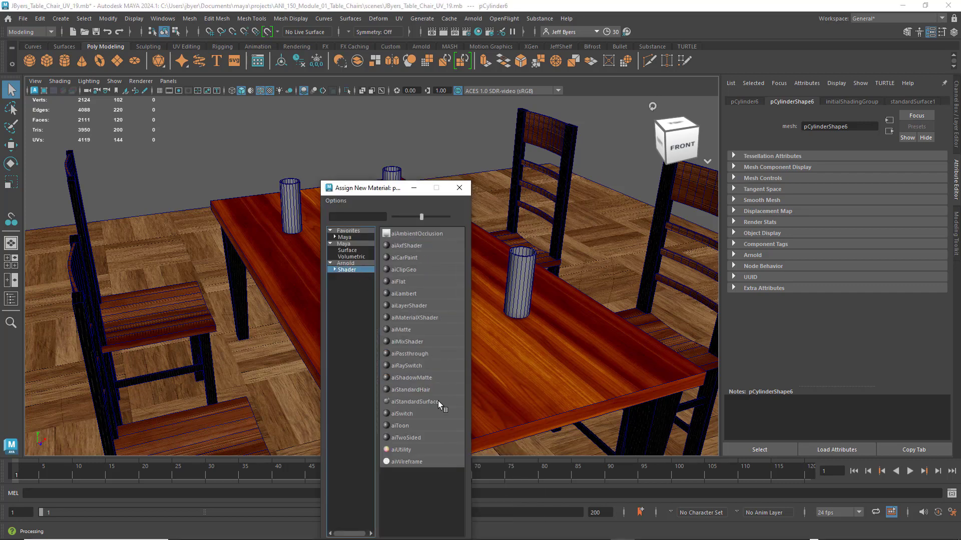
click(415, 402)
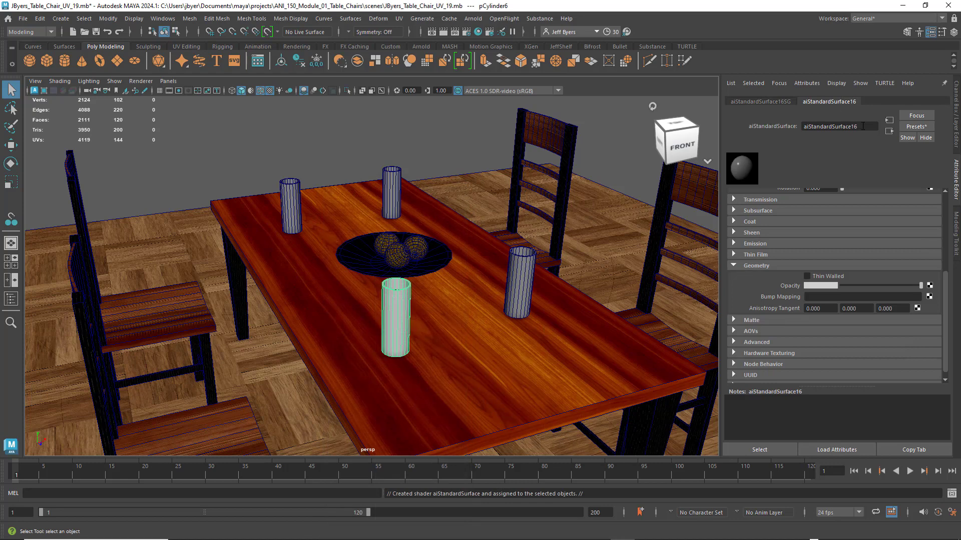
drag(862, 126, 796, 124)
text(Glass_TX)
key(Return)
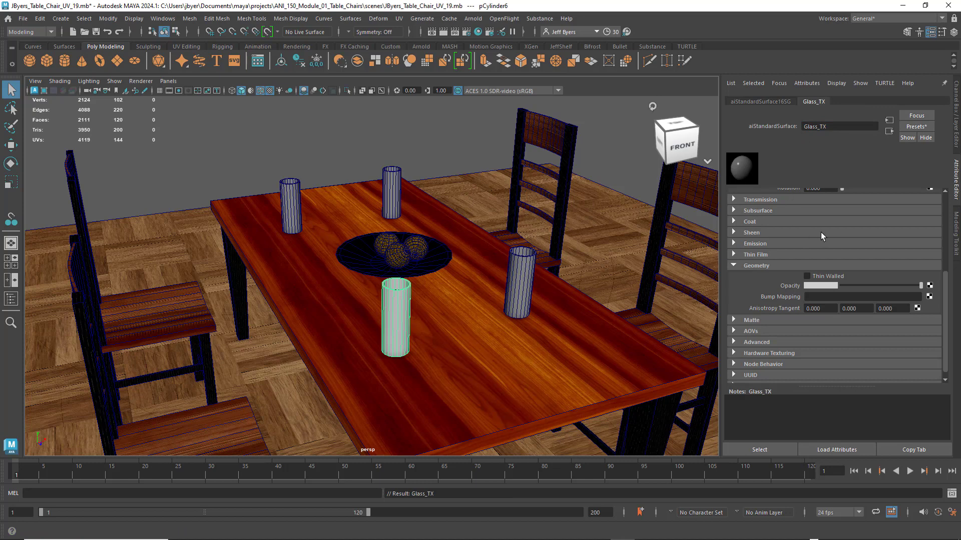
Replace the Glass_TX material's settings with the Glass preset.
scroll(821, 232, up, 10)
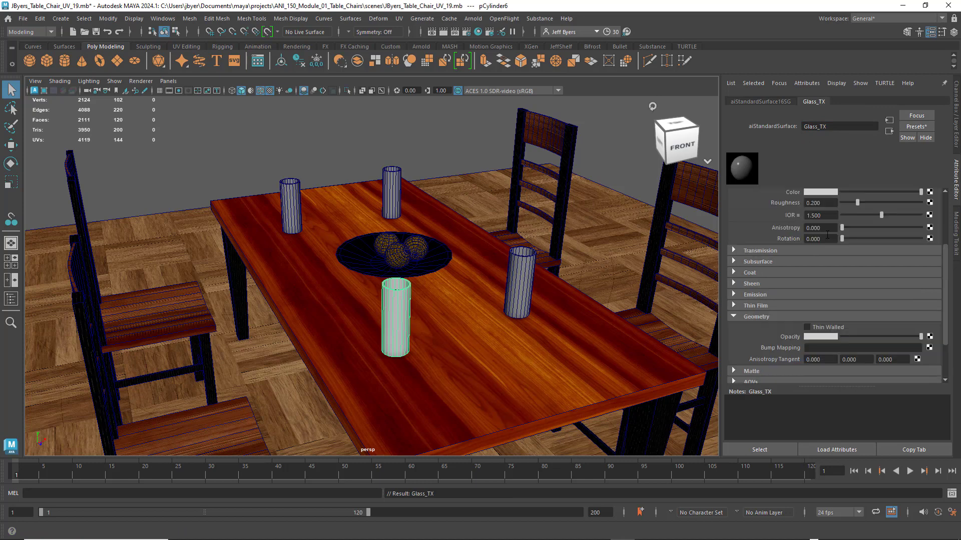
click(912, 126)
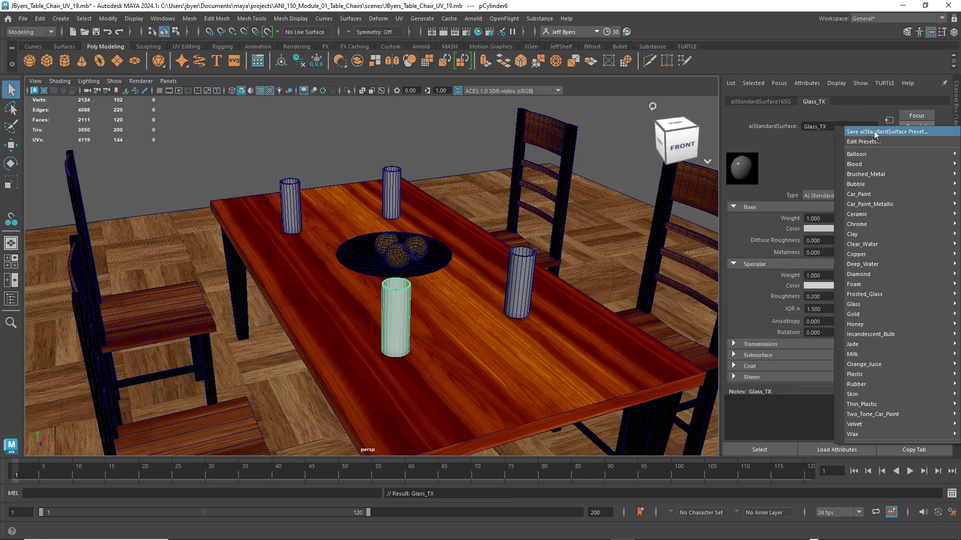
mouse_move(867, 245)
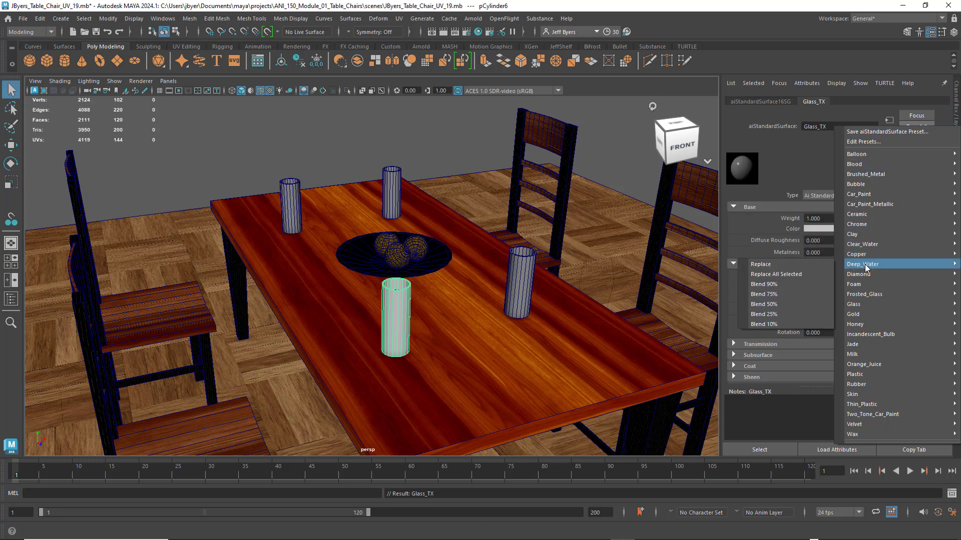
mouse_move(865, 302)
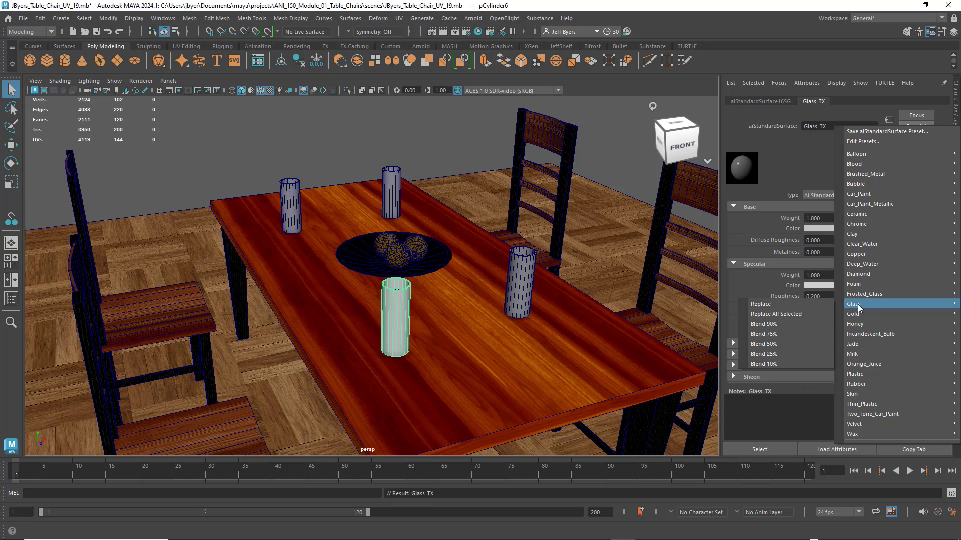
click(768, 306)
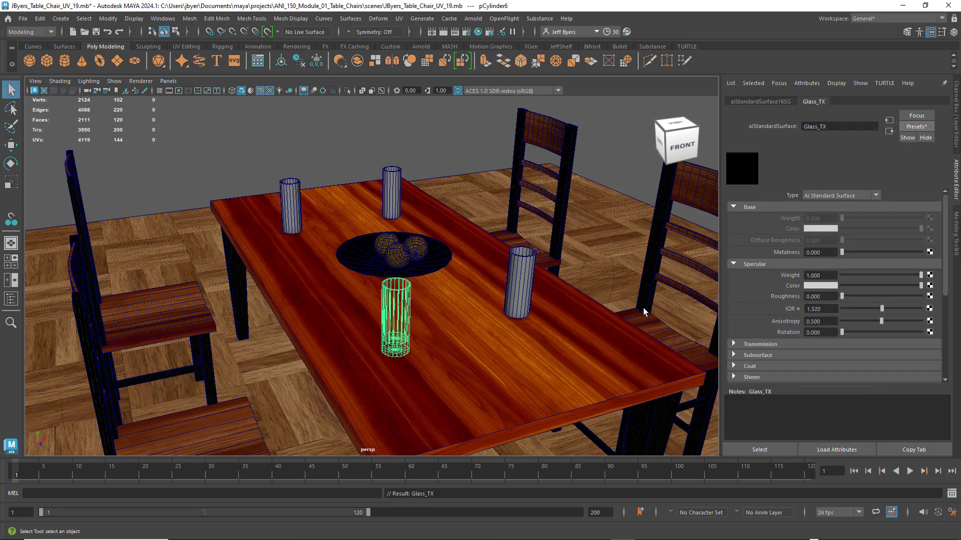
Assign the existing Glass_TX material to the three remaining glass cylinders on the table.
click(521, 260)
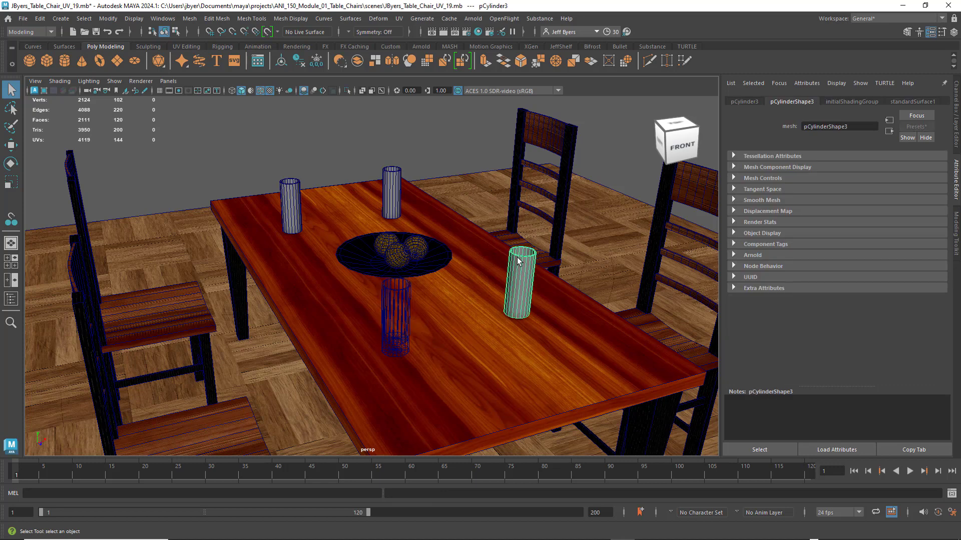
right_drag(522, 265, 595, 412)
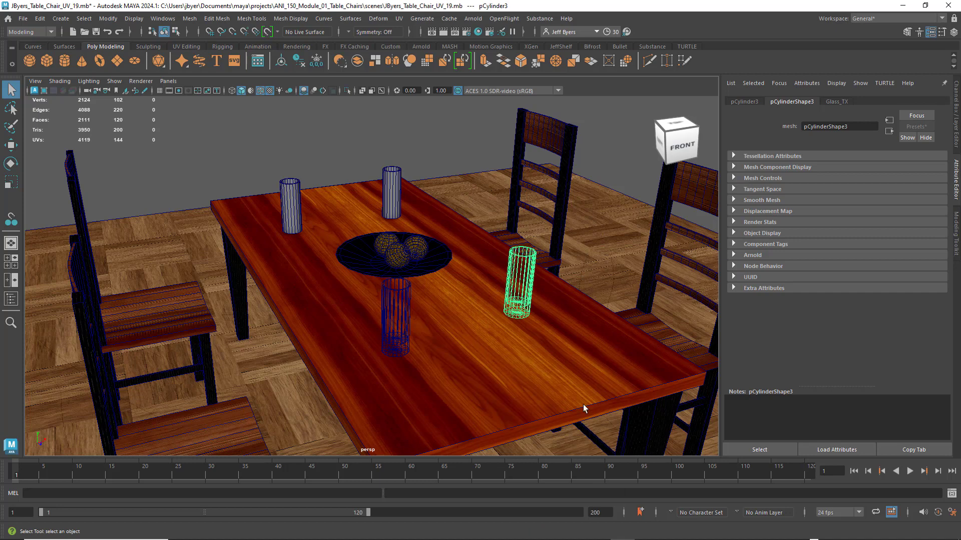
click(396, 179)
right_drag(394, 180, 462, 408)
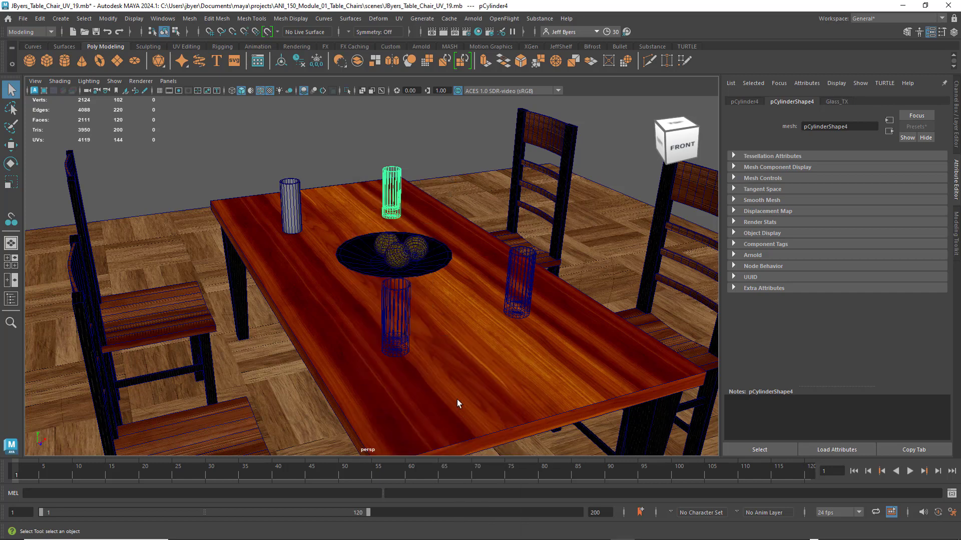
click(289, 196)
right_click(289, 195)
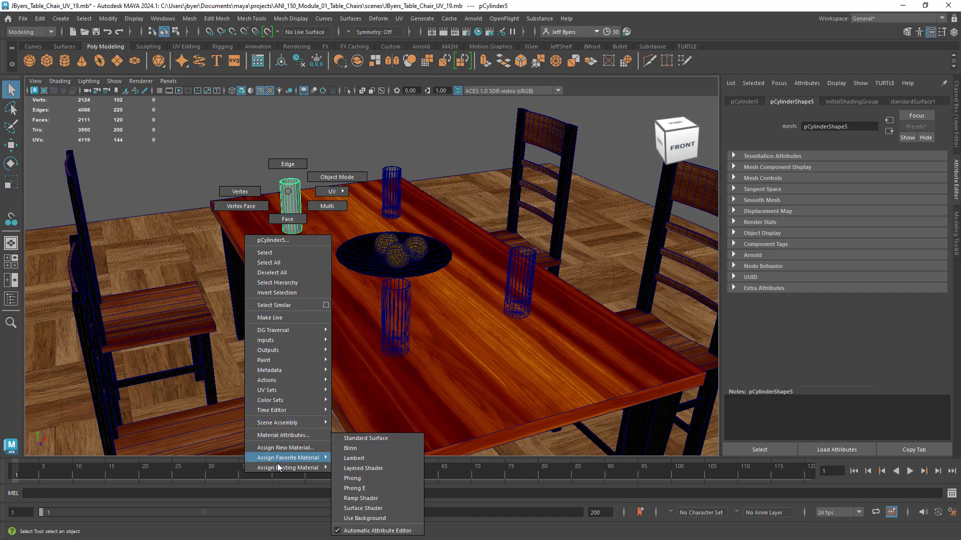
mouse_move(279, 467)
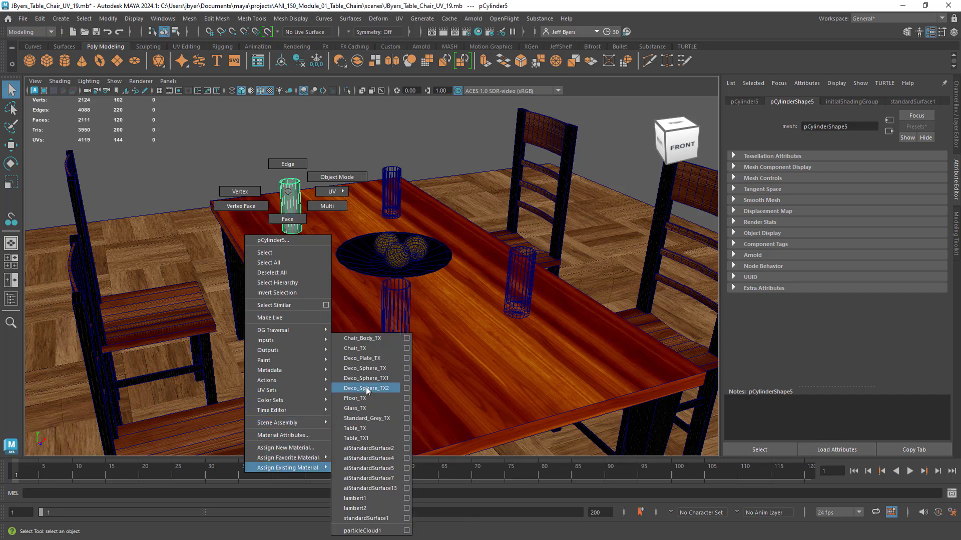
click(357, 407)
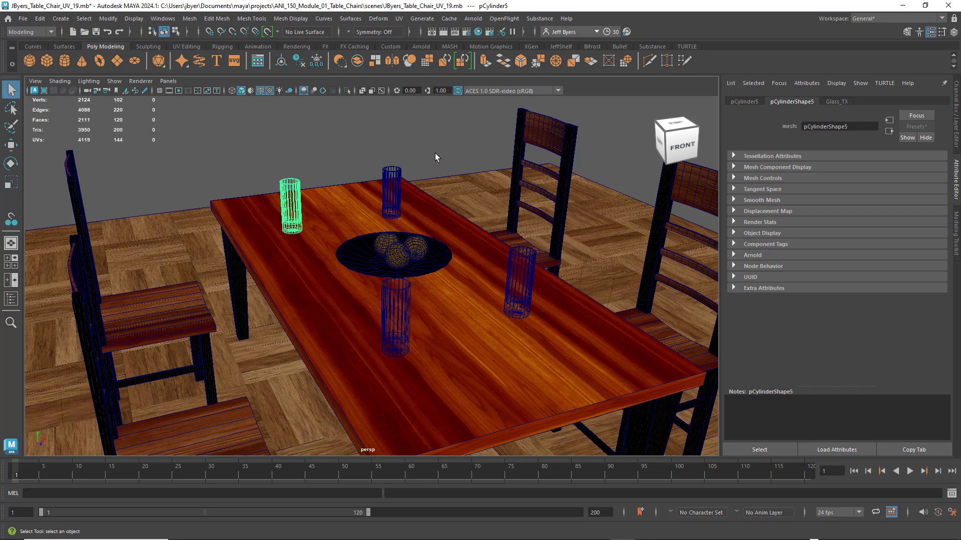
Examine the front glass's Glass_TX settings, including the Transmission, Subsurface, Coat, Sheen, Emission and Thin Film attributes.
alt+drag(438, 146, 445, 145)
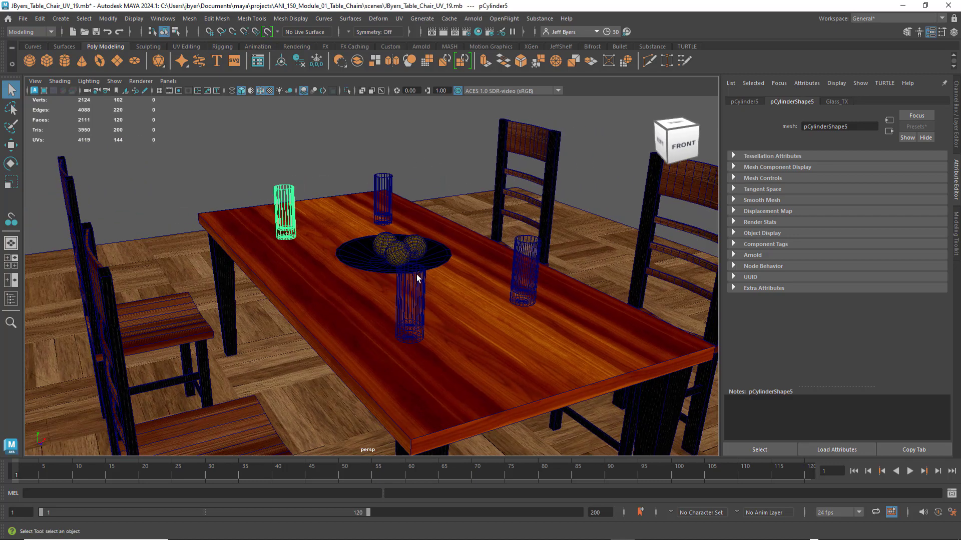
click(414, 295)
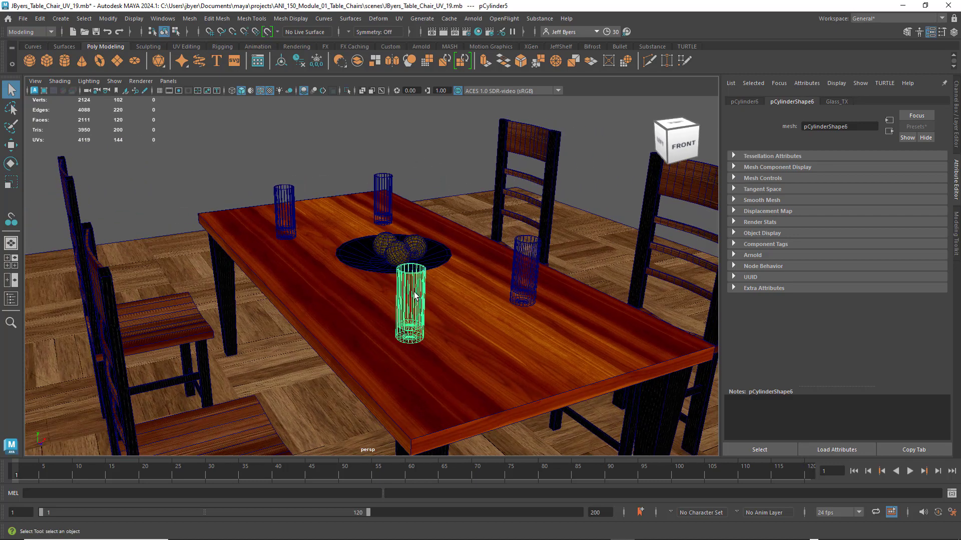
click(837, 102)
scroll(869, 268, down, 3)
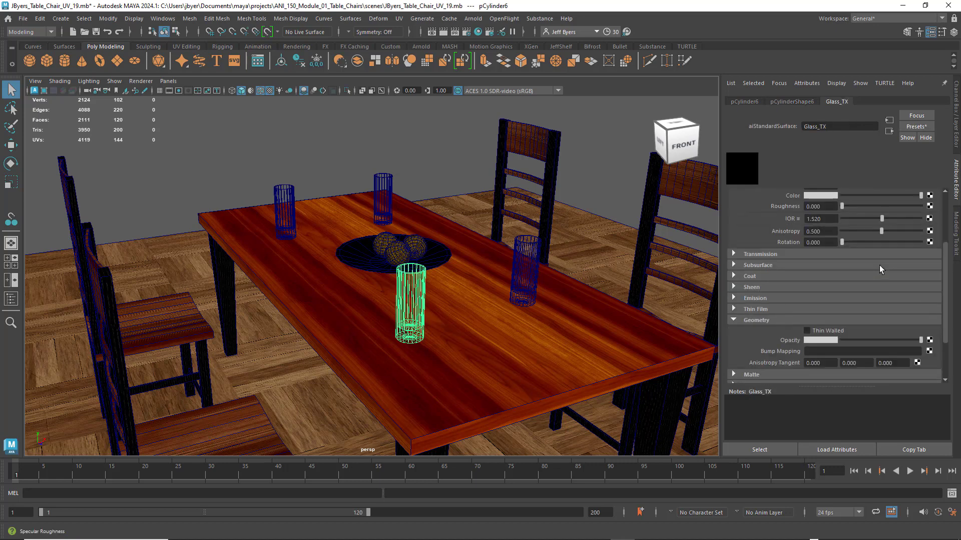
scroll(864, 278, down, 1)
click(734, 224)
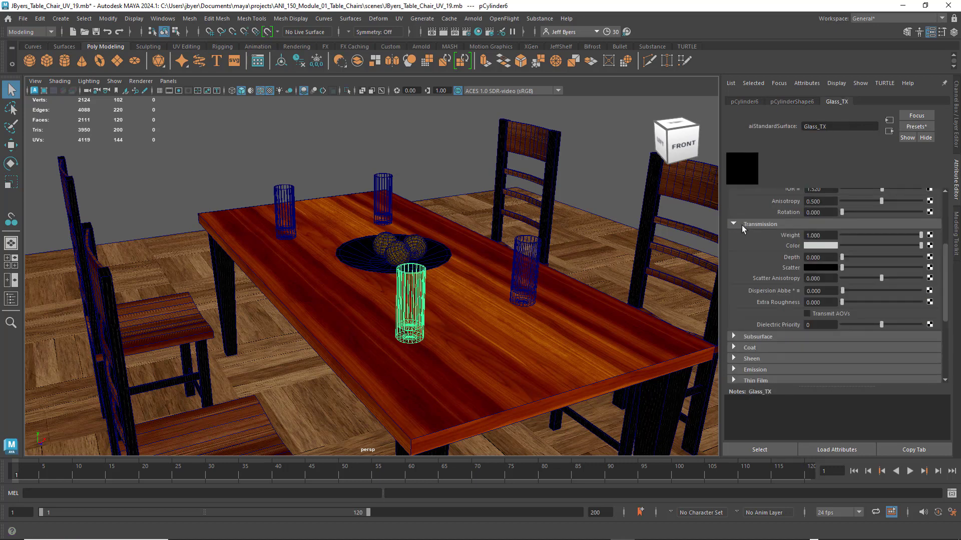
scroll(754, 227, down, 3)
click(734, 246)
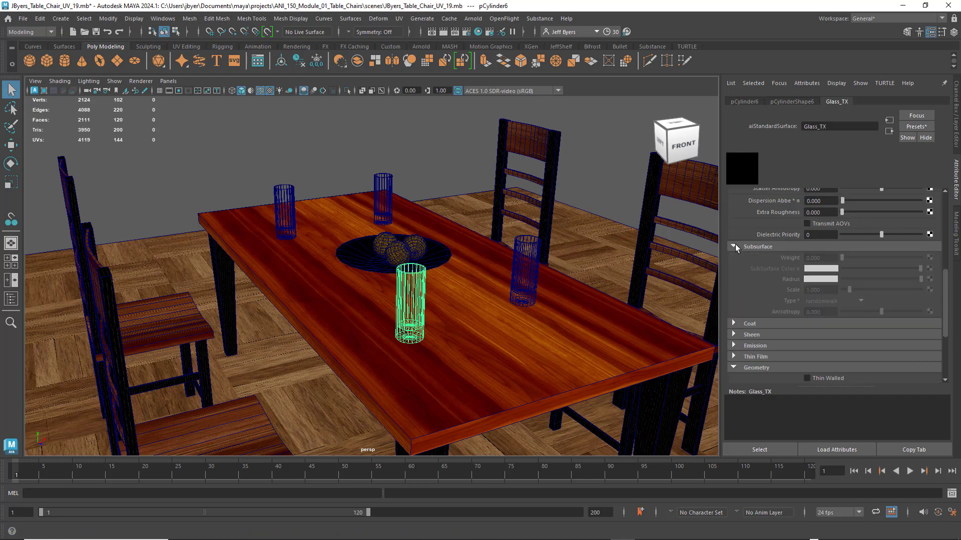
scroll(767, 249, down, 2)
click(735, 263)
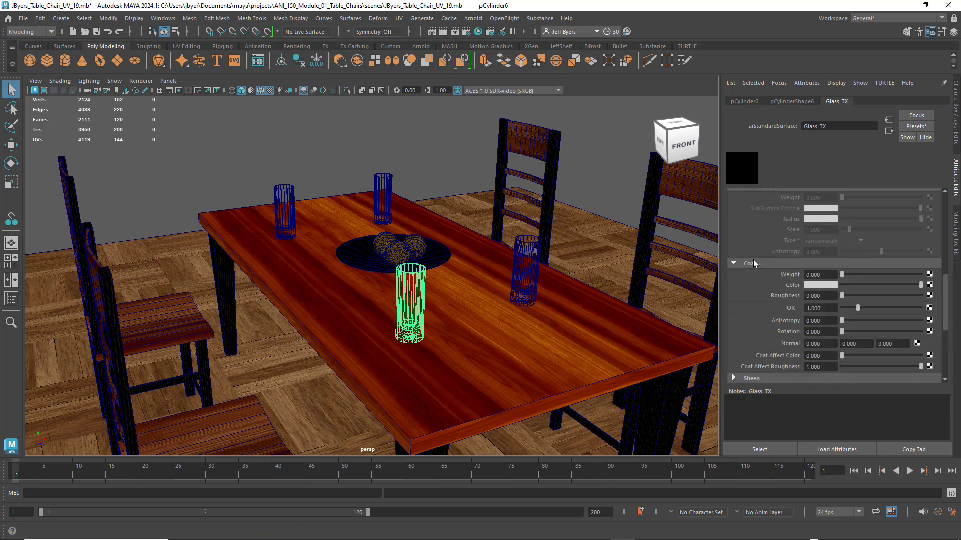
scroll(753, 260, down, 2)
click(735, 319)
scroll(744, 314, down, 3)
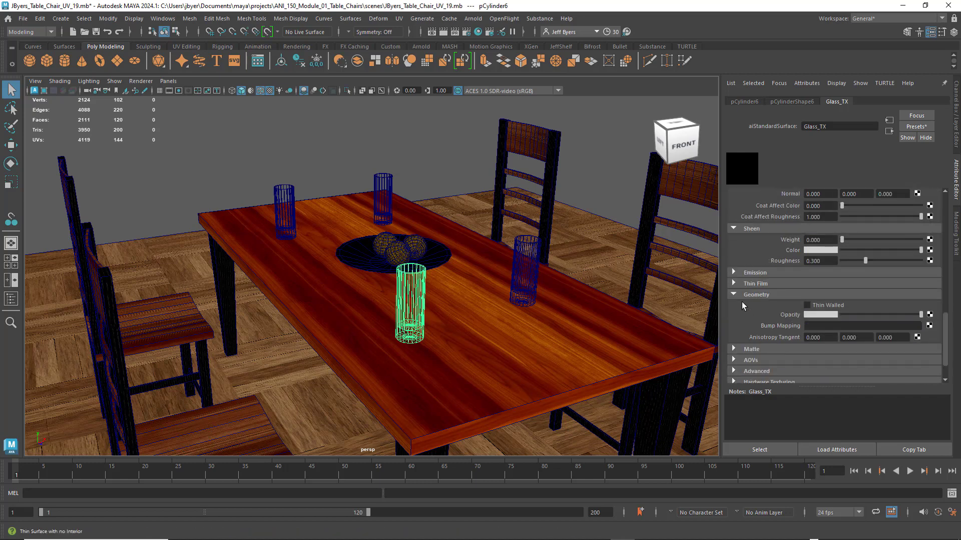
click(734, 272)
scroll(759, 275, down, 2)
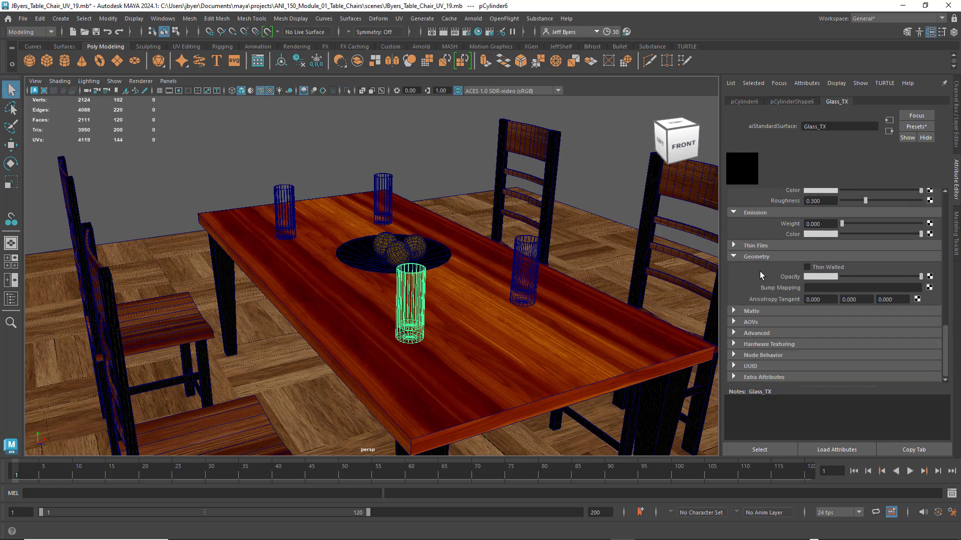
click(734, 245)
scroll(758, 250, up, 3)
scroll(766, 271, up, 4)
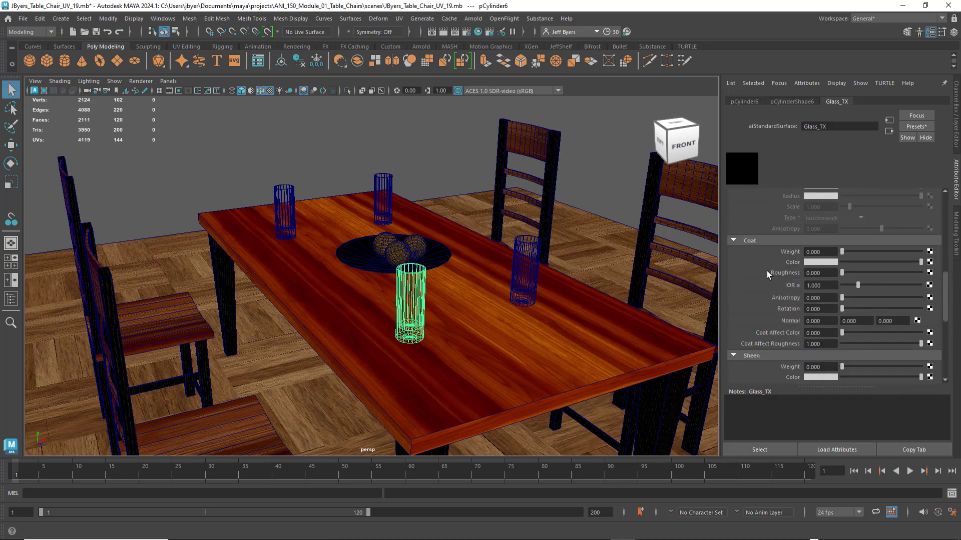
scroll(767, 271, up, 8)
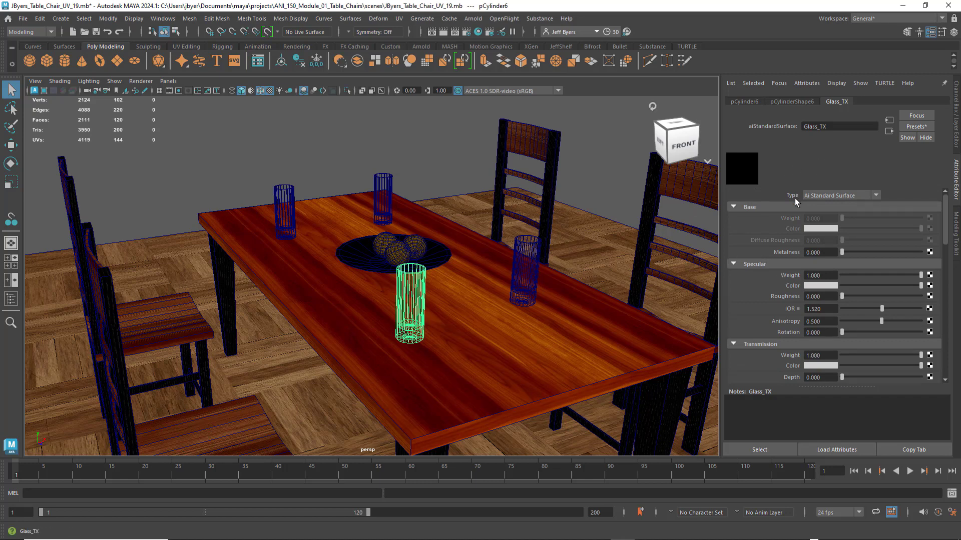
Try cyan and then blue as the Transmission color of Glass_TX.
scroll(824, 260, down, 2)
scroll(823, 260, up, 2)
scroll(823, 227, down, 3)
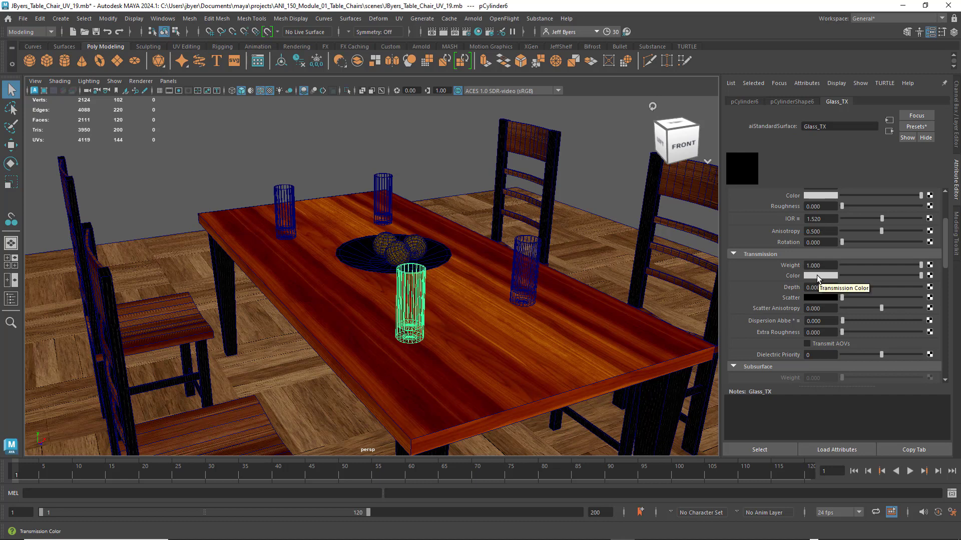
click(817, 275)
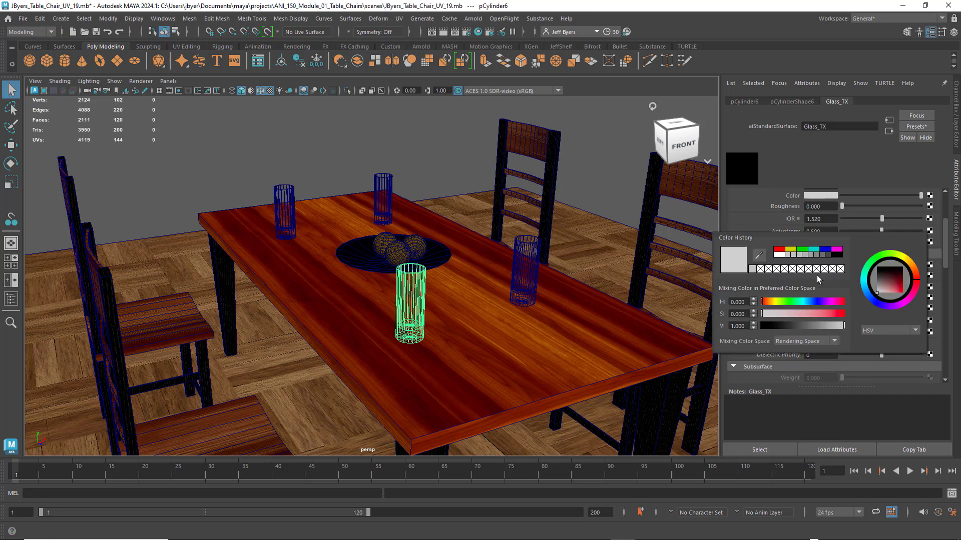
click(813, 250)
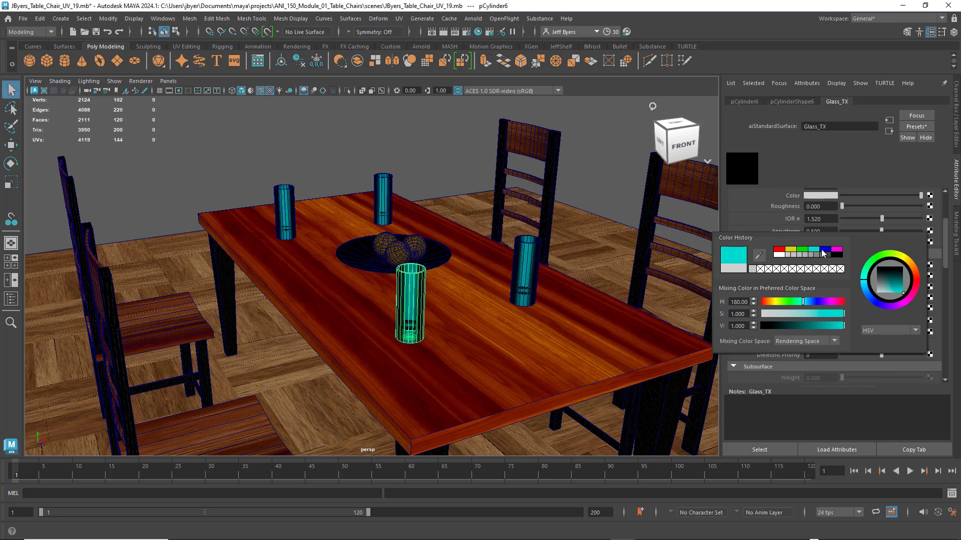
click(826, 253)
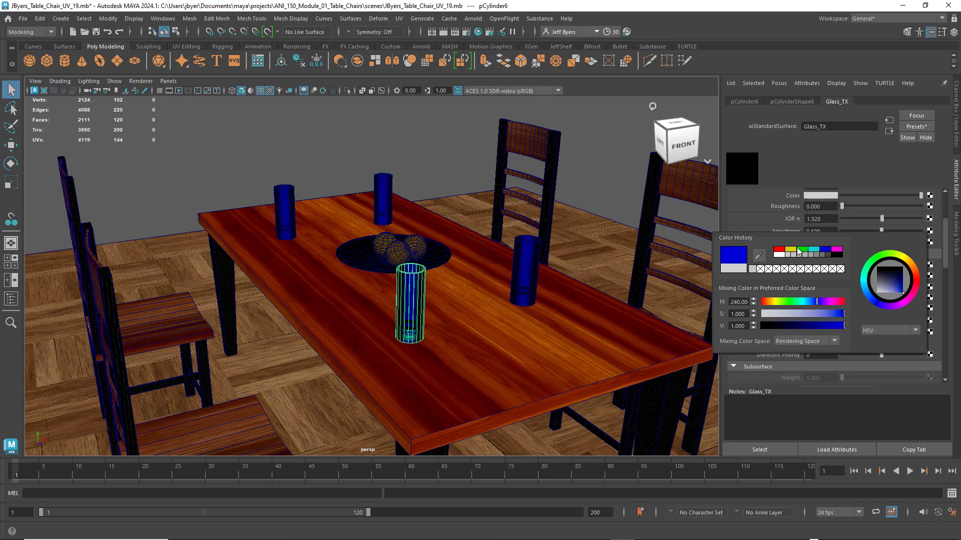
Set the Glass_TX Transmission color to green and soften it to a pale green with hue 120, saturation 0.274 and value 0.710.
click(804, 251)
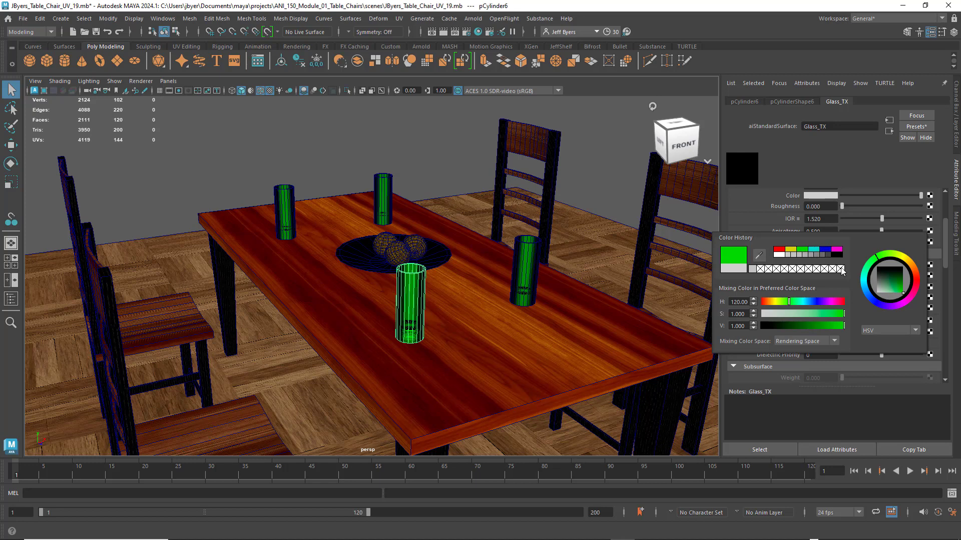
click(889, 288)
mouse_move(889, 288)
mouse_down()
mouse_move(880, 284)
mouse_move(885, 293)
mouse_up()
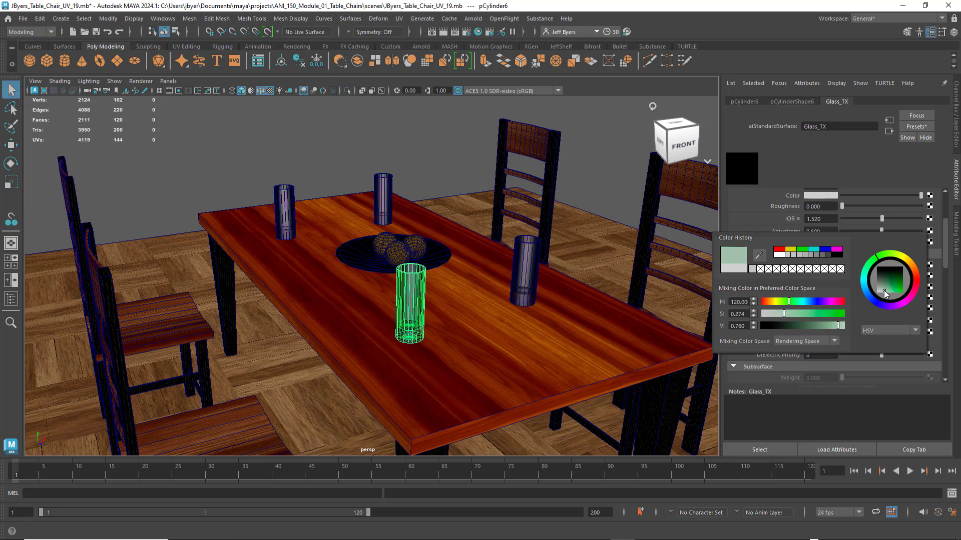
click(438, 166)
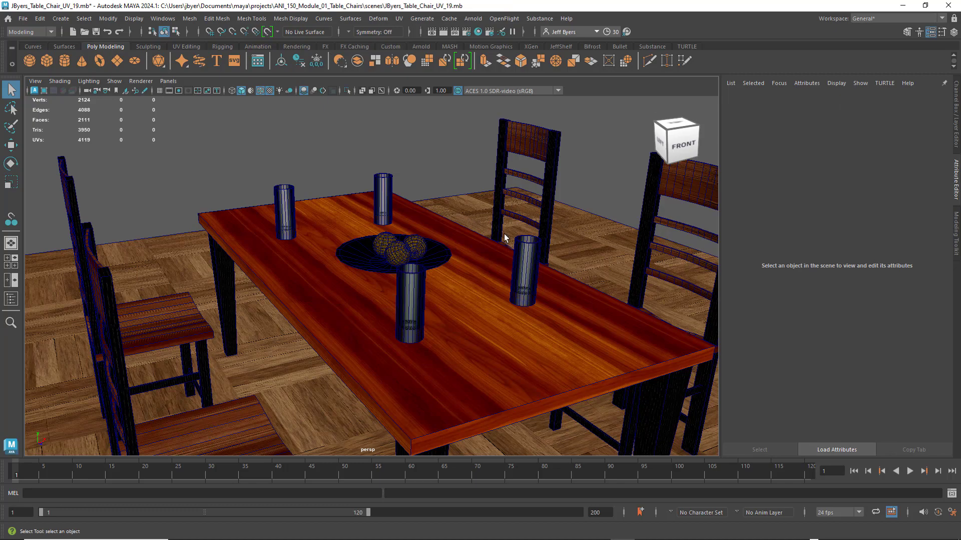
Make the Glass_TX Transmission color paler, with saturation 0.167 and value 0.784, and deselect the front glass.
mouse_move(504, 237)
alt+mouse_down()
mouse_move(474, 226)
mouse_move(499, 235)
alt+mouse_up()
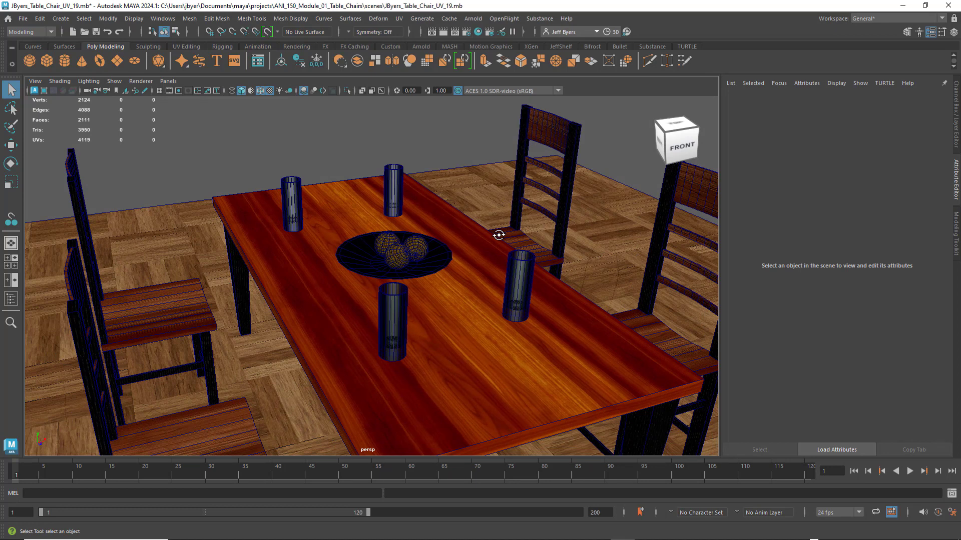
click(394, 310)
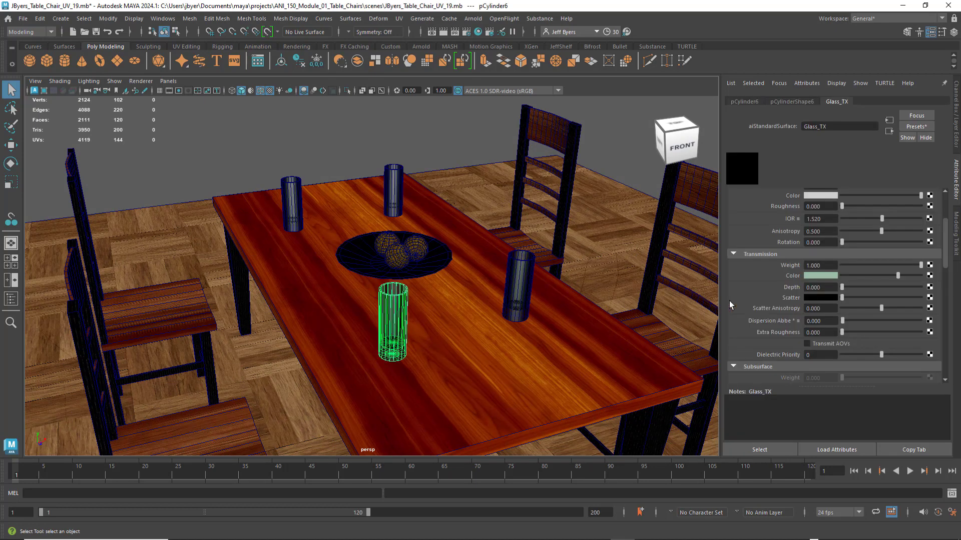
click(812, 279)
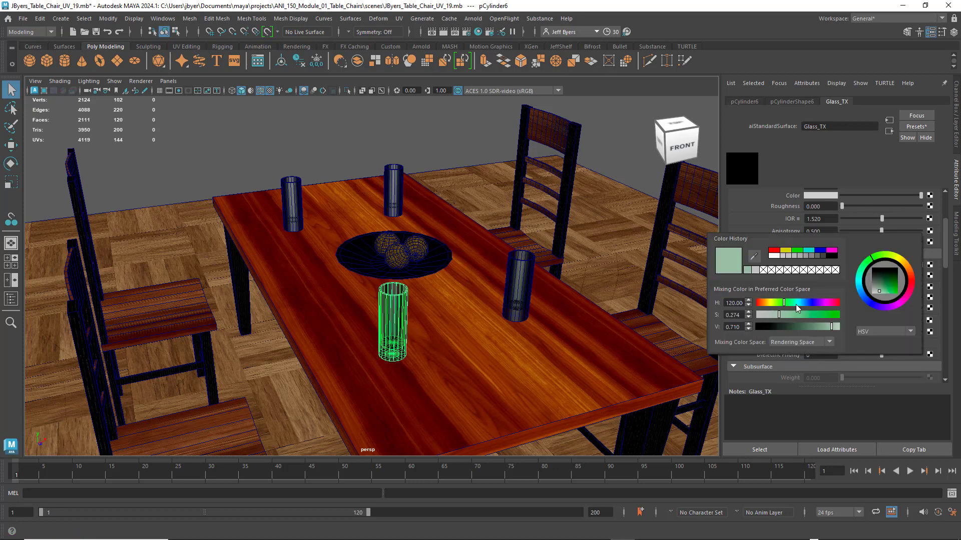
drag(775, 319, 769, 315)
drag(832, 327, 835, 329)
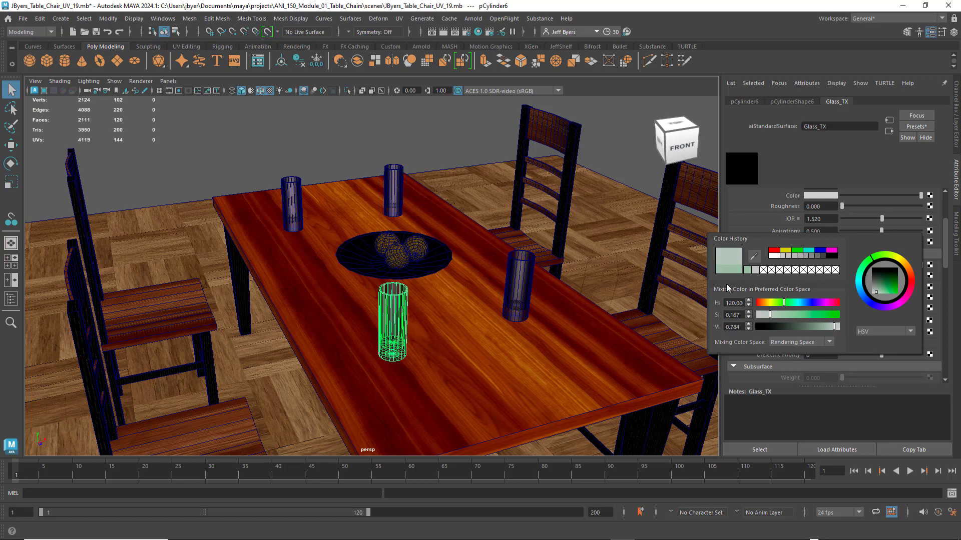
click(433, 136)
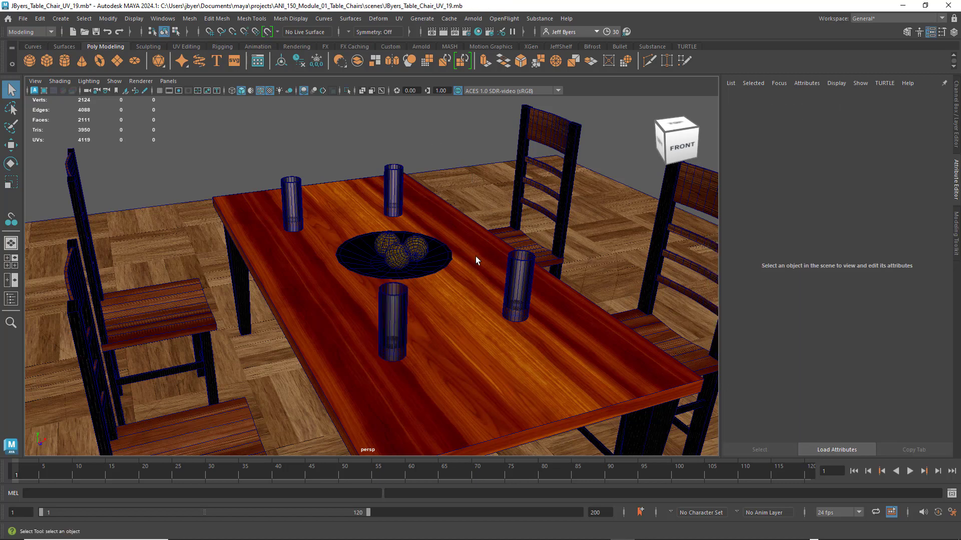
Examine the whole dining scene with its glasses, table, chairs and parquet floor from several angles and distances.
mouse_move(485, 276)
alt+mouse_down()
mouse_move(469, 275)
mouse_move(482, 285)
mouse_move(458, 272)
mouse_move(486, 283)
mouse_move(474, 280)
alt+mouse_up()
scroll(469, 275, down, 6)
scroll(479, 281, up, 4)
alt+middle_drag(474, 280, 466, 264)
mouse_move(466, 264)
alt+mouse_down()
mouse_move(463, 272)
mouse_move(480, 275)
mouse_move(445, 274)
mouse_move(474, 277)
alt+mouse_up()
alt+middle_drag(473, 277, 510, 270)
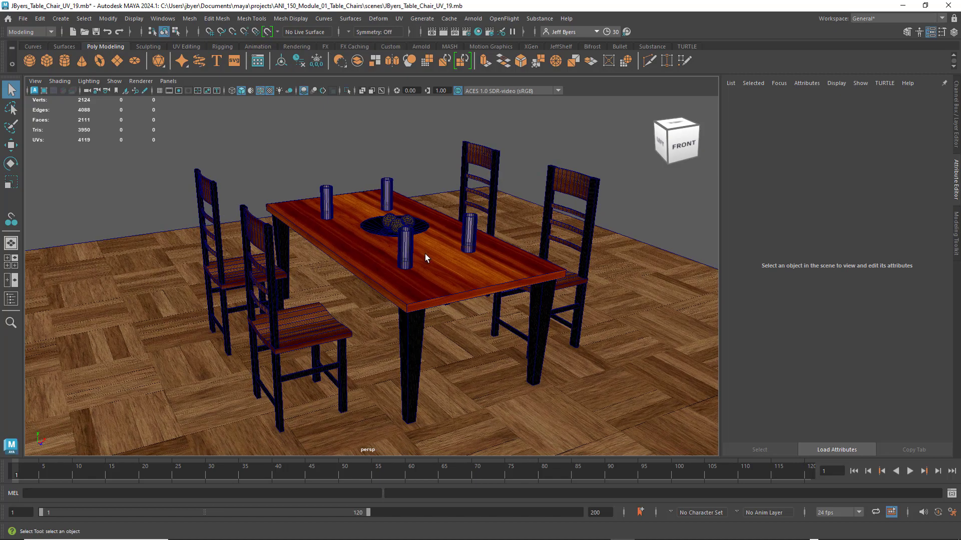
alt+drag(422, 253, 396, 250)
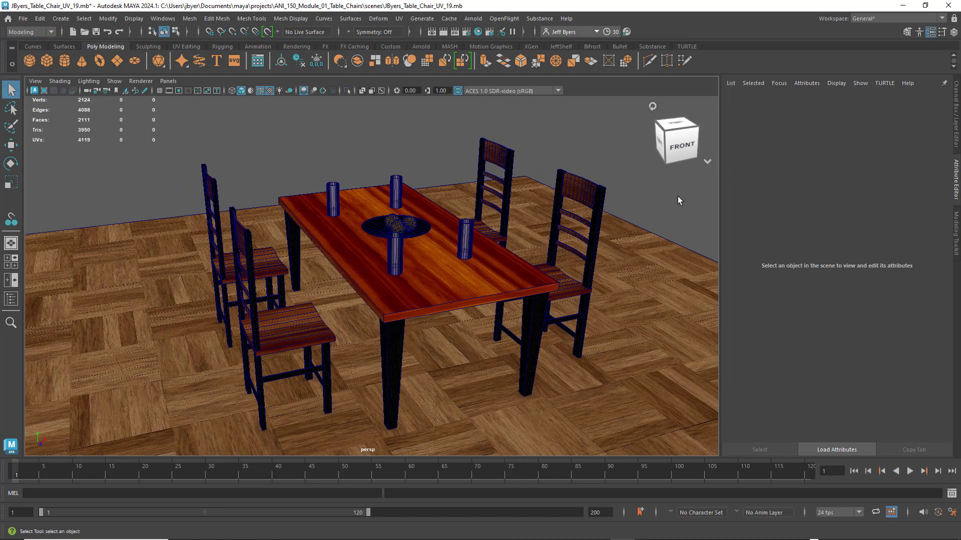
mouse_move(245, 199)
alt+mouse_down()
mouse_move(281, 197)
mouse_move(235, 193)
mouse_move(265, 194)
mouse_move(257, 199)
alt+mouse_up()
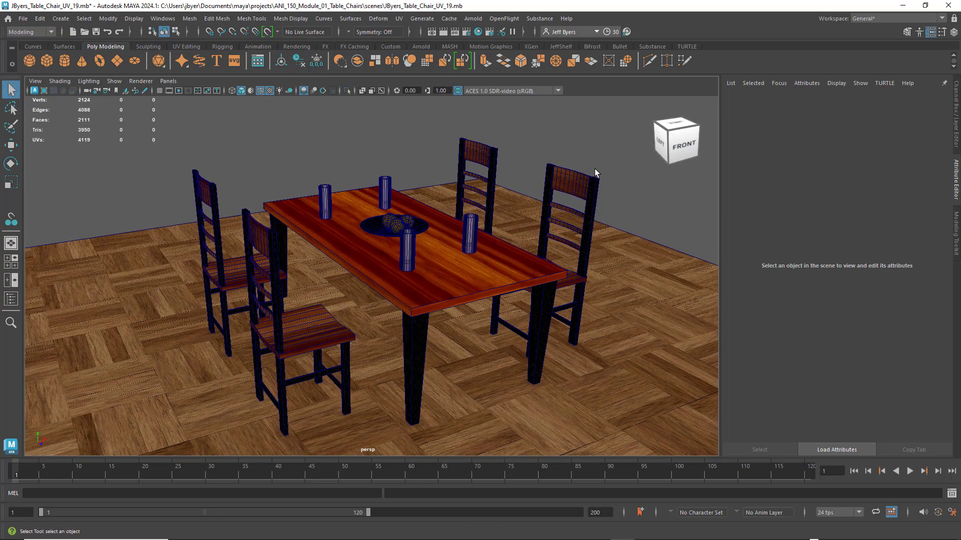
alt+drag(611, 163, 601, 160)
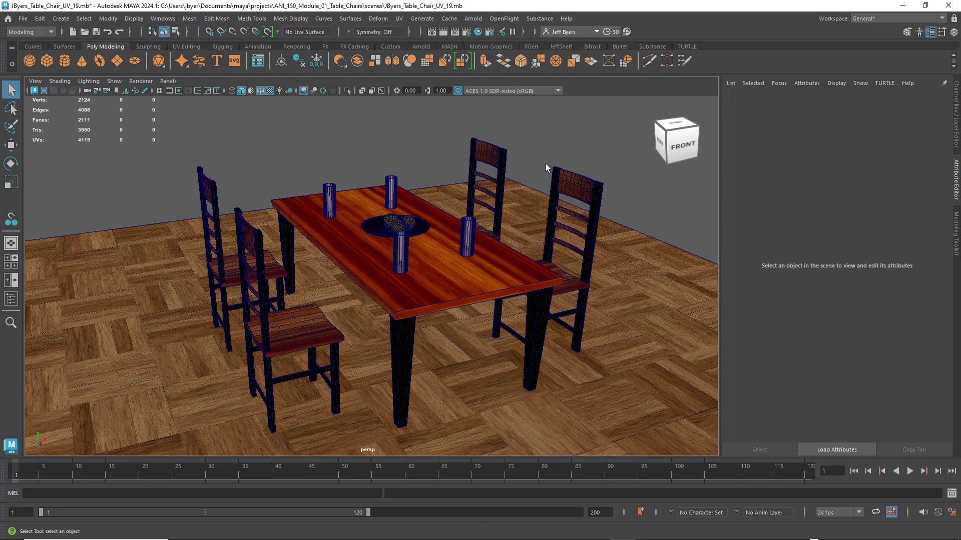
scroll(540, 169, up, 3)
scroll(540, 170, down, 5)
mouse_move(540, 172)
alt+mouse_down()
mouse_move(504, 179)
mouse_move(540, 189)
alt+mouse_up()
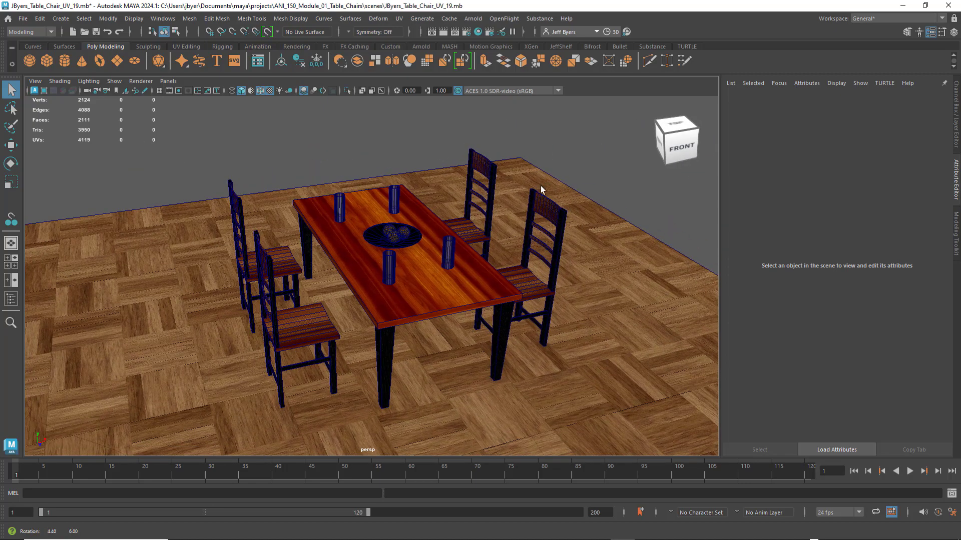
scroll(518, 200, down, 2)
scroll(506, 170, up, 2)
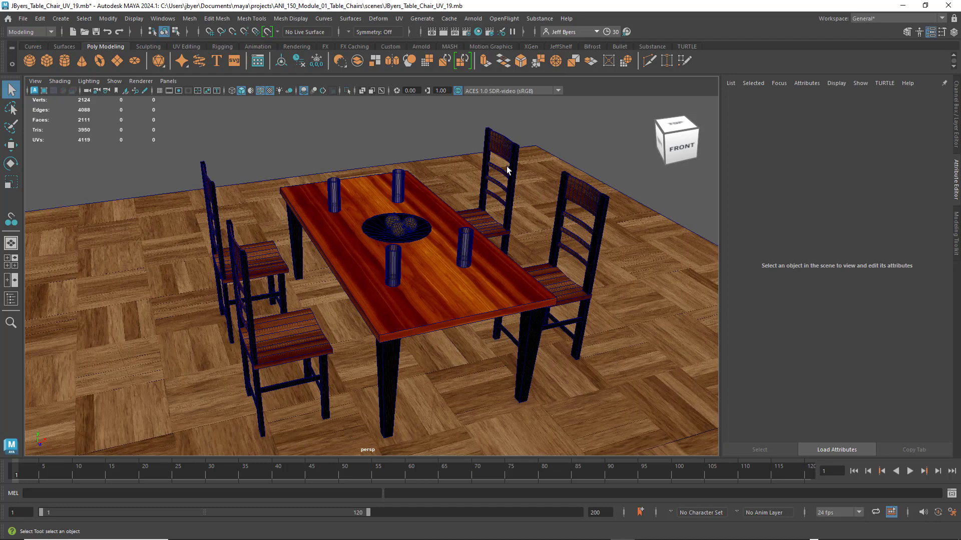